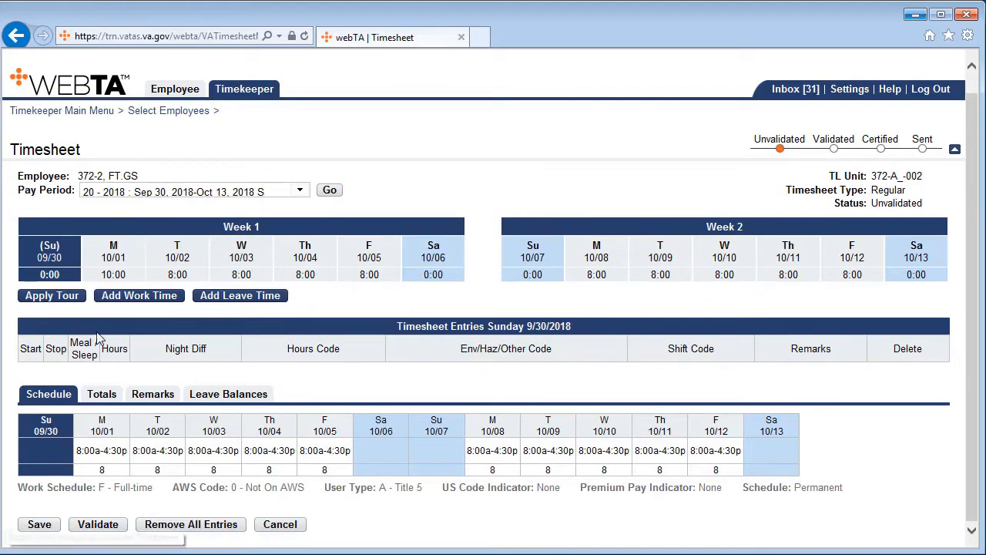
Validate the employee's timesheet for pay period 20 - 2018 and review the entries for Monday 10/01.
click(98, 525)
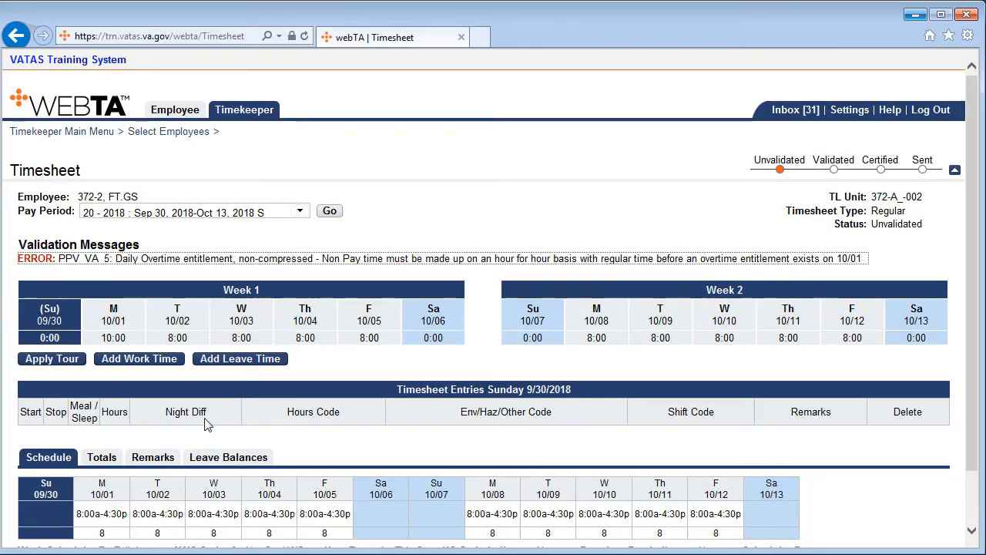
click(388, 278)
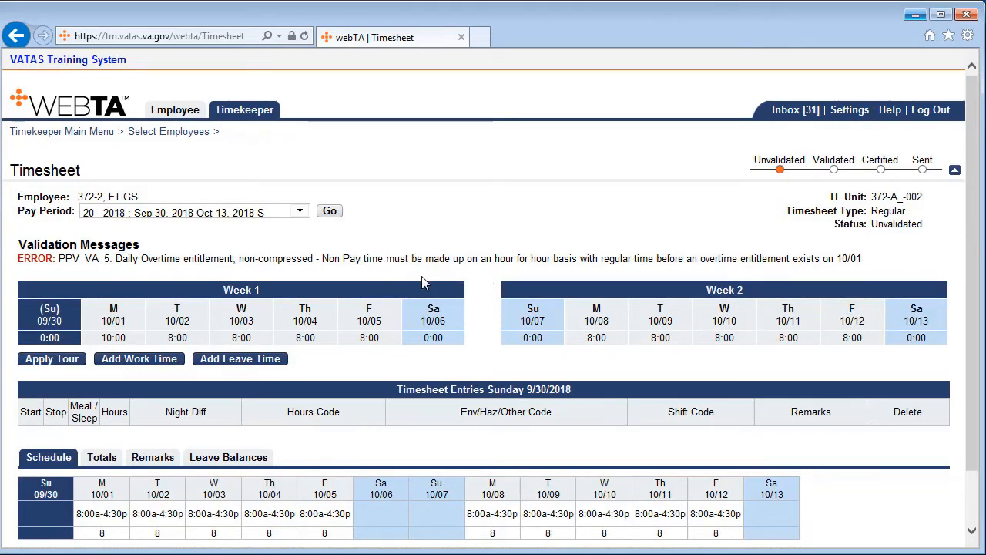
click(121, 329)
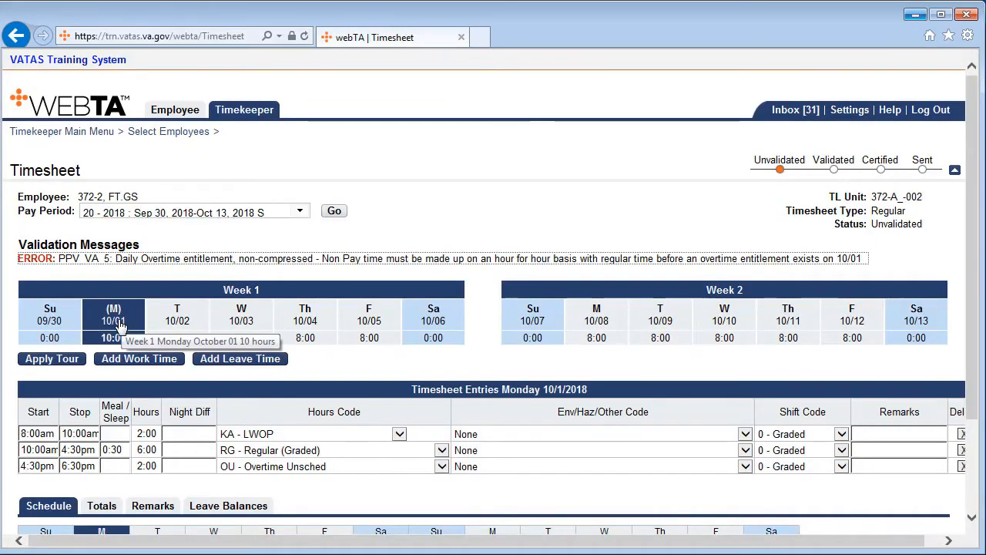
scroll(121, 333, down, 2)
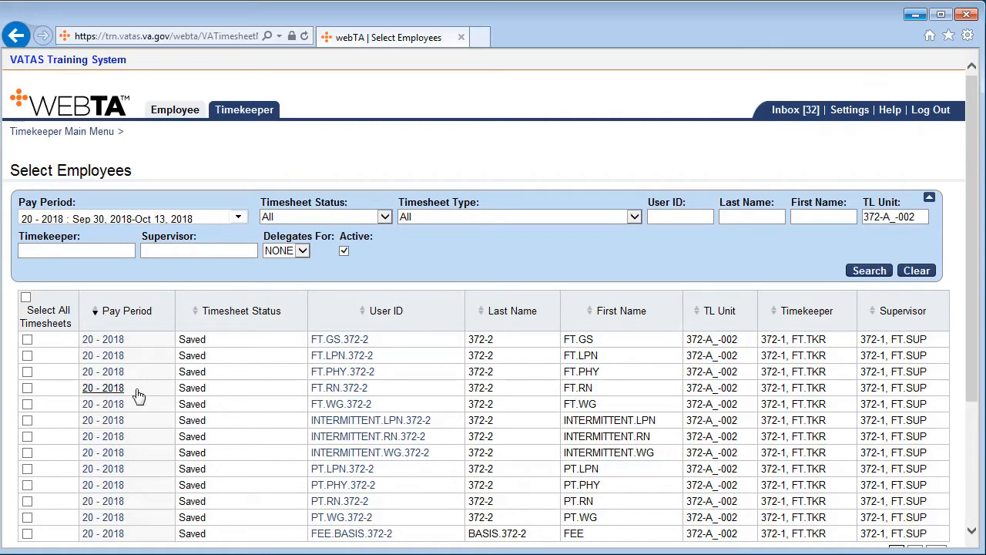
In the first listed employee's 20 - 2018 timesheet, add work time on Monday 10/01 from 4:30pm to 6:30pm.
click(108, 347)
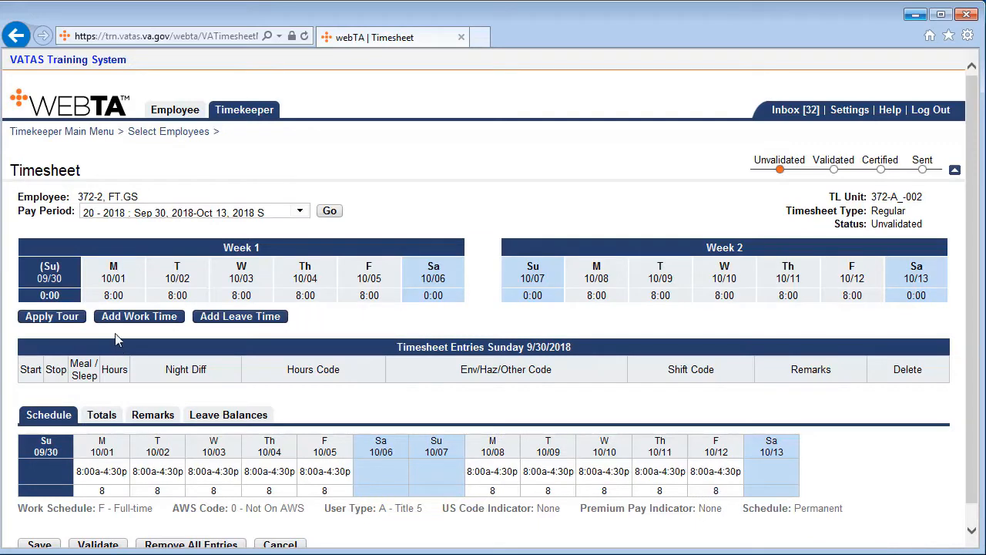
click(110, 283)
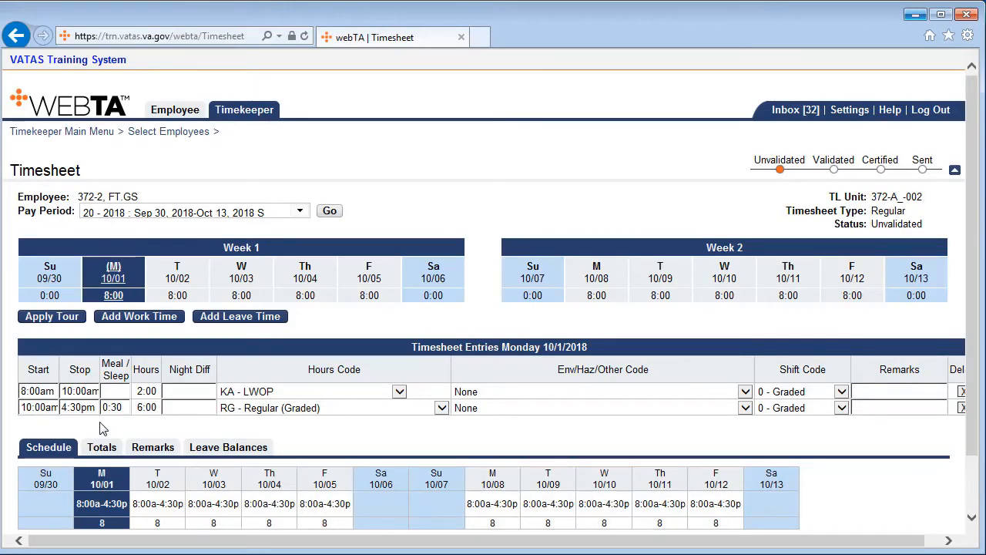
click(154, 323)
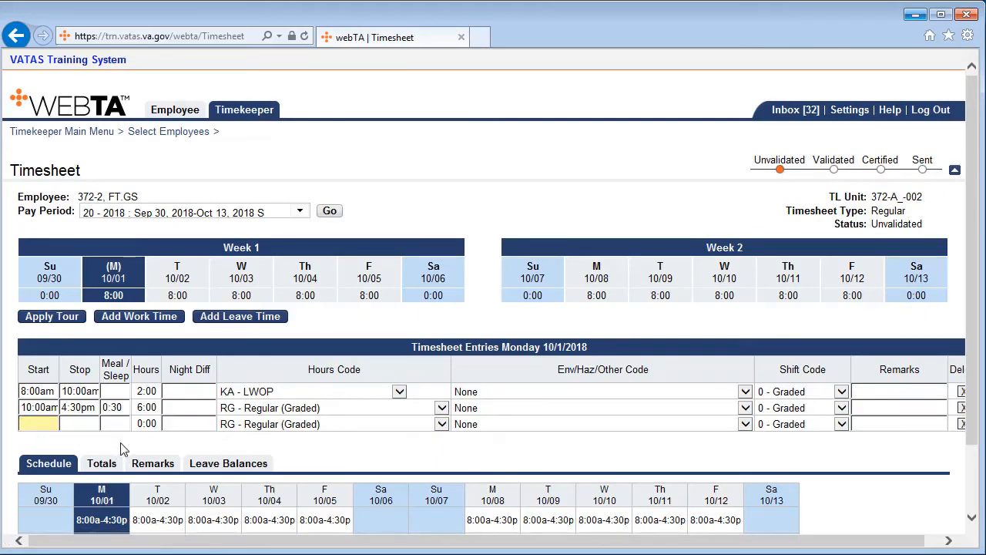
text(430p)
key(Tab)
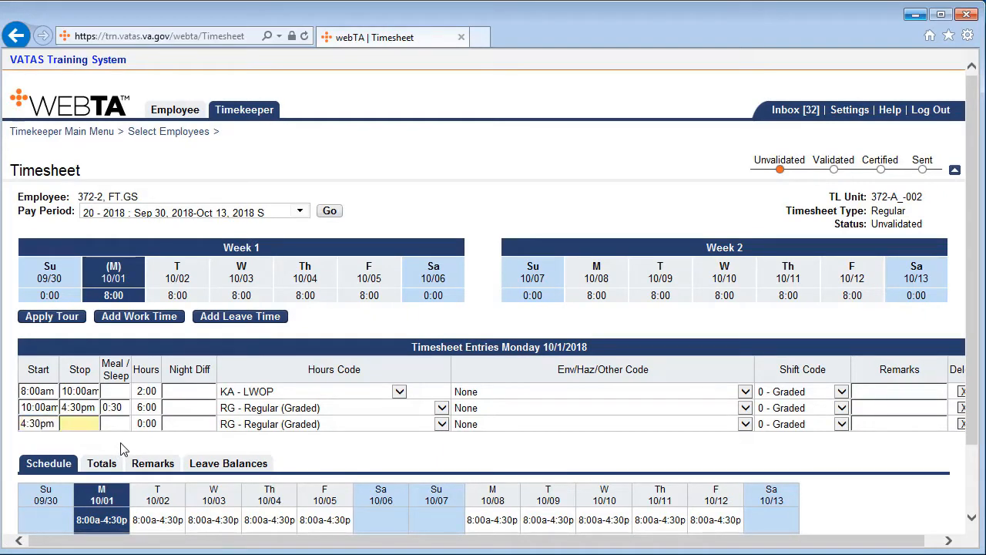
text(630p)
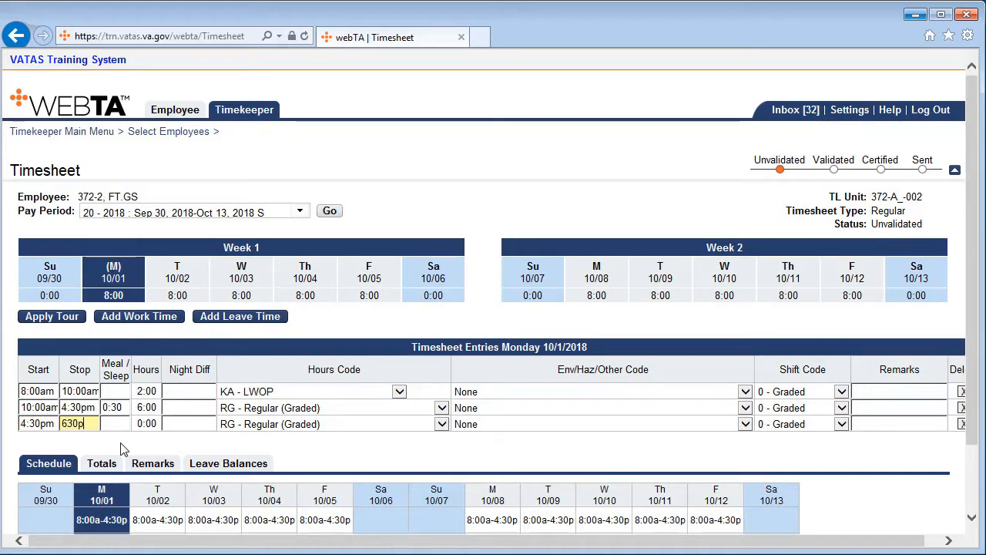
key(Tab)
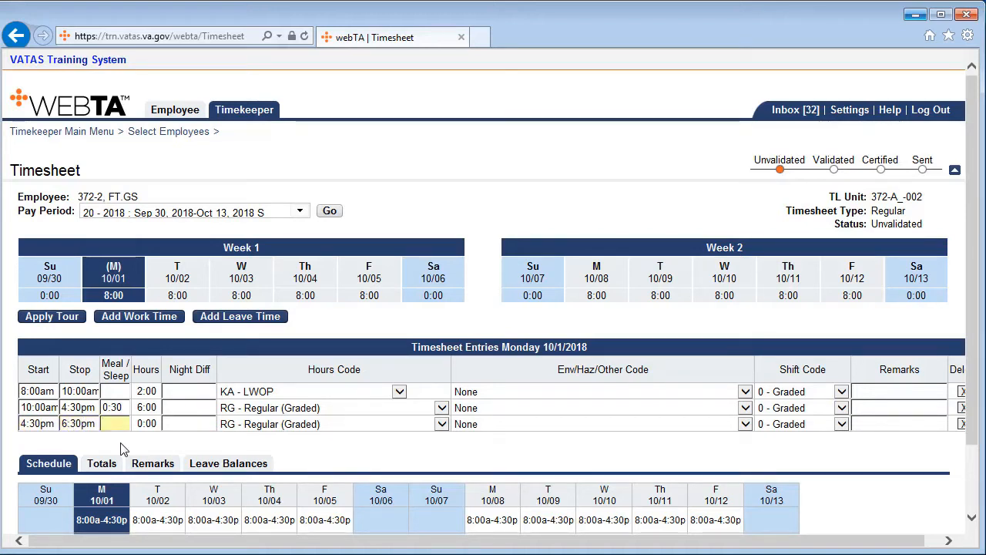
Set the 4:30pm entry's hours code to OU - Unscheduled Time Paid at Regular Rate and validate the timesheet.
click(442, 424)
drag(444, 382, 439, 544)
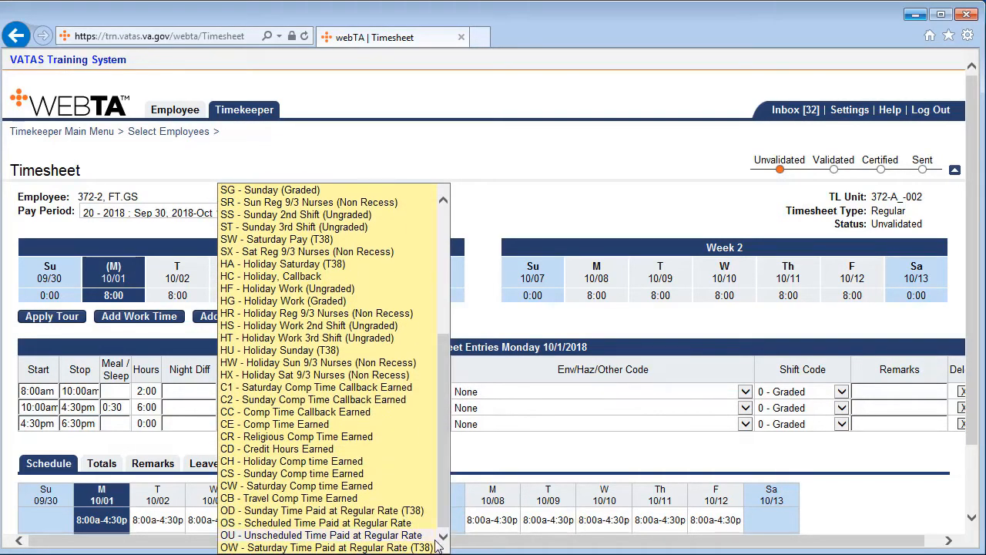
click(359, 536)
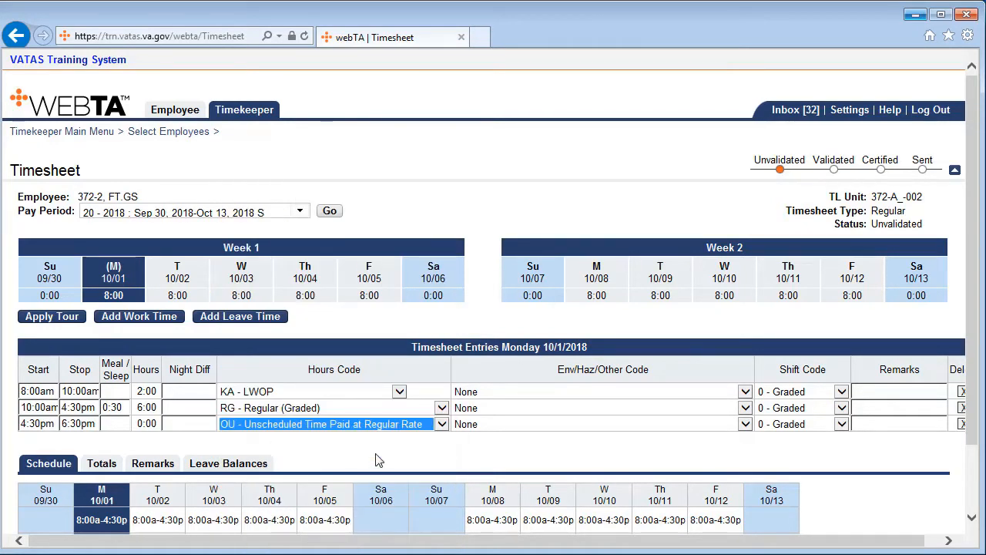
click(377, 460)
scroll(378, 460, down, 2)
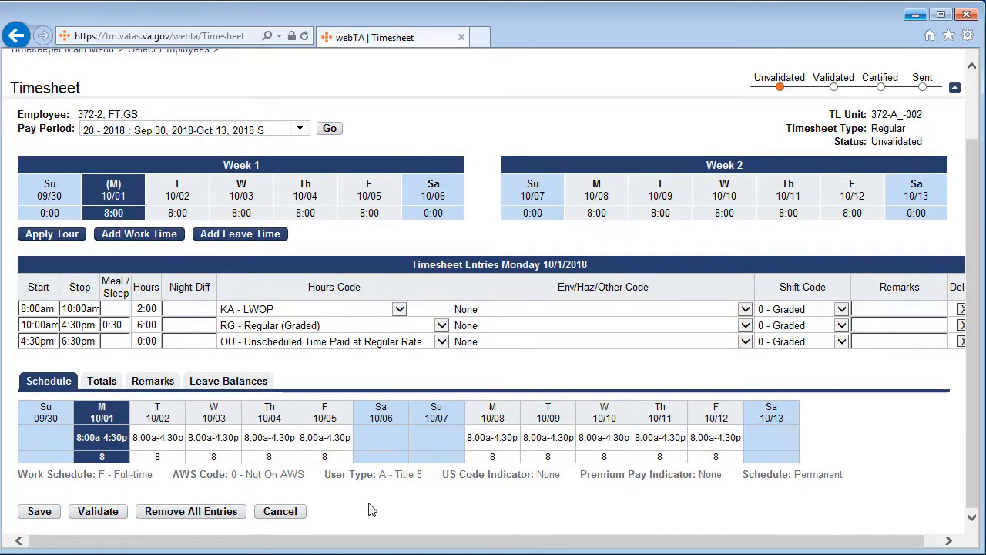
click(108, 515)
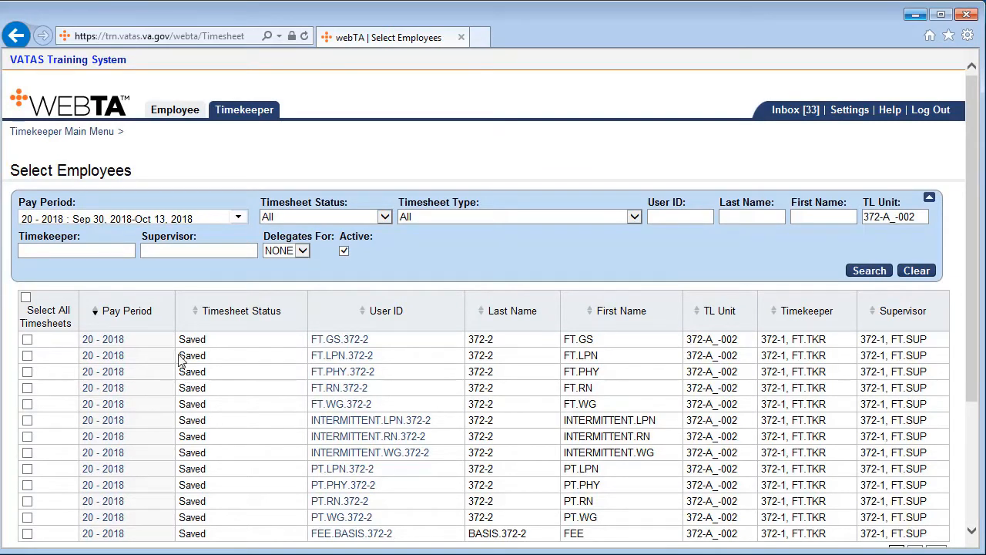
Open the first listed employee's 20 - 2018 timesheet and compare the entries for Wednesday 10/03 and Monday 10/01.
click(106, 341)
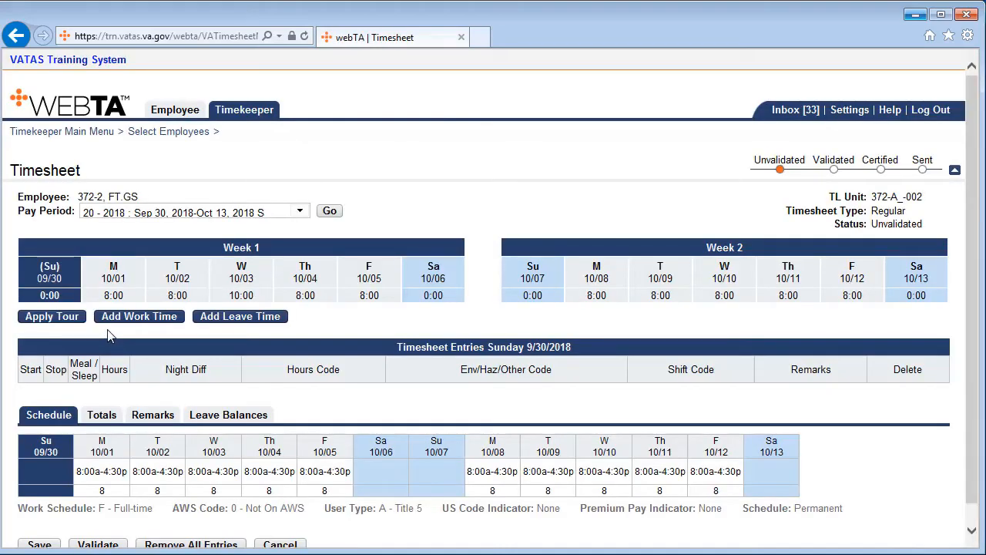
click(247, 287)
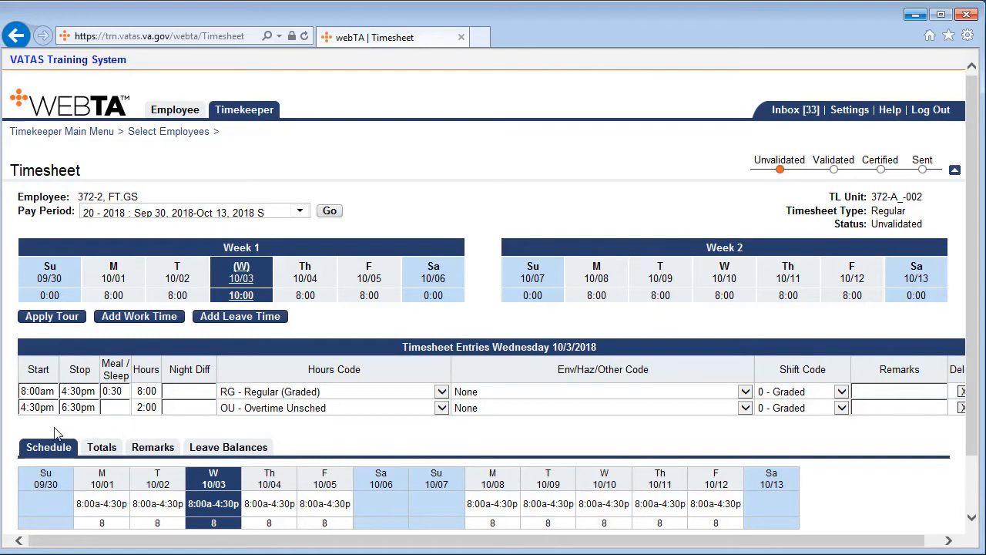
click(117, 287)
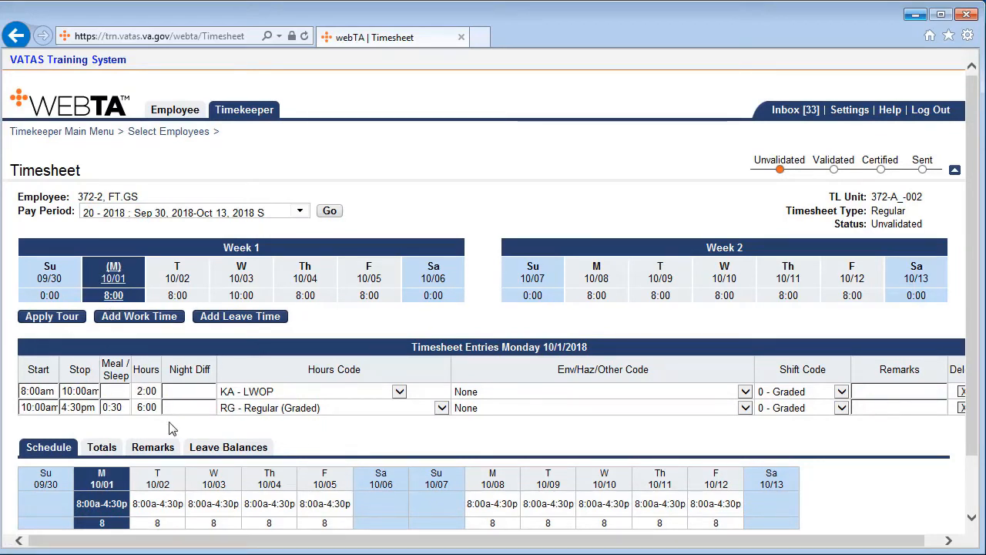
click(240, 287)
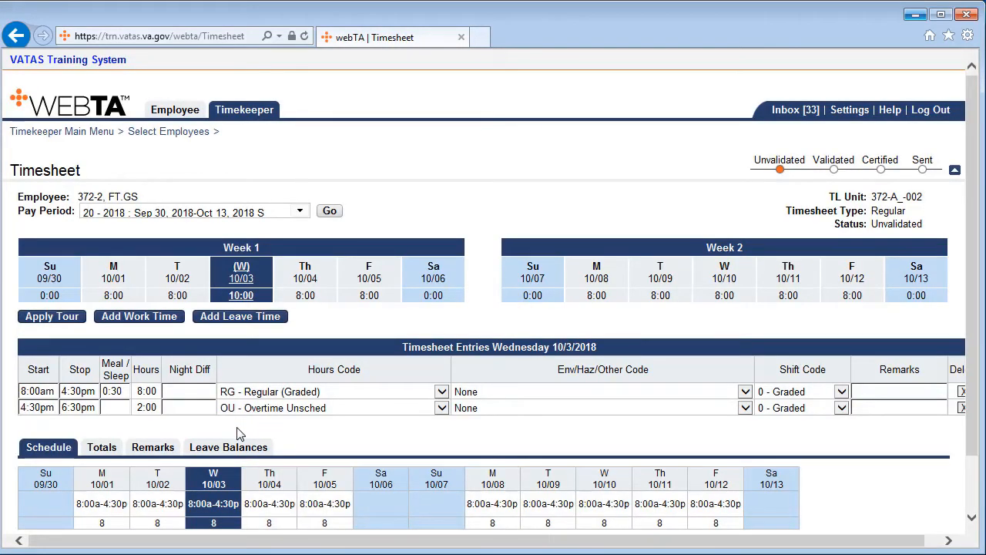
Validate the timesheet with the Wednesday 10/03 overtime entry and check its validation status.
scroll(238, 434, down, 2)
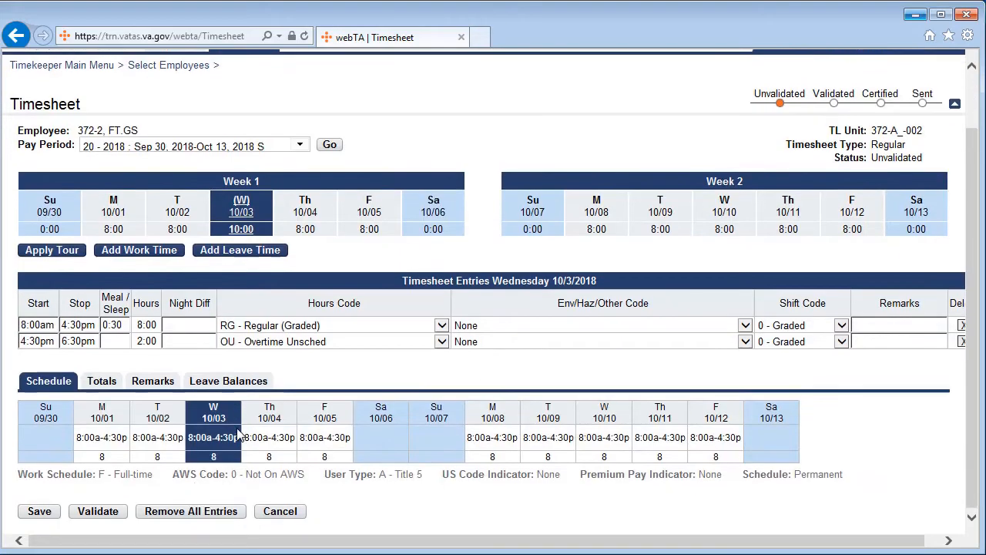
click(113, 512)
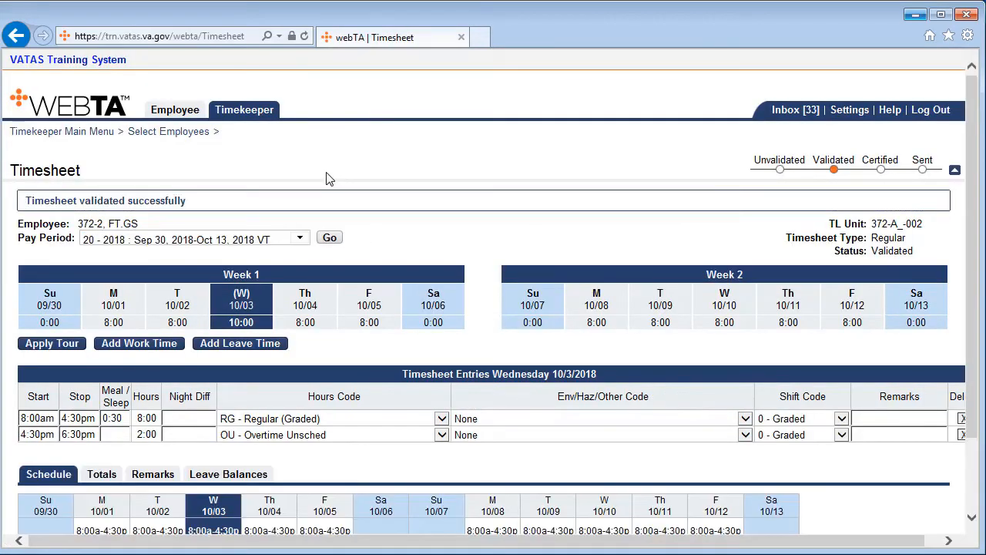
double_click(831, 159)
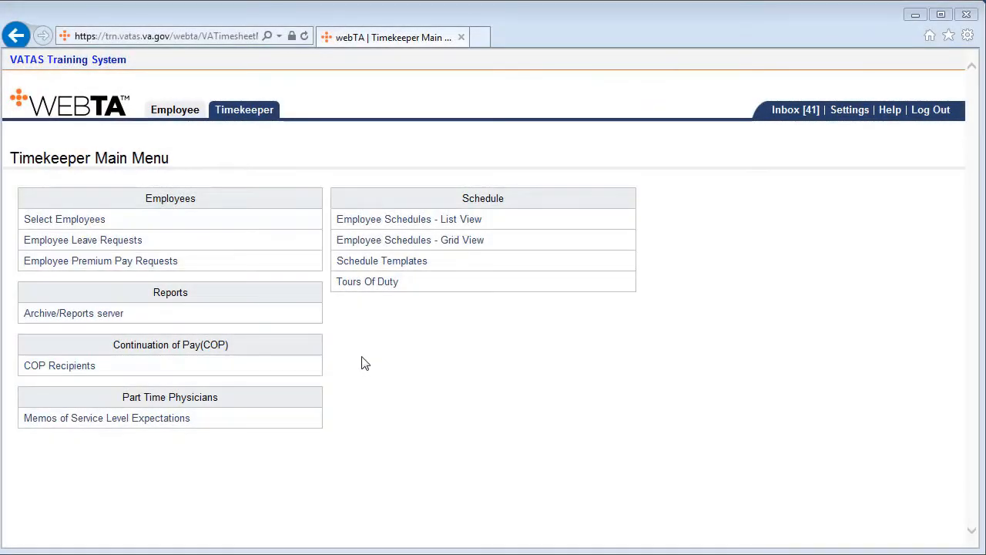
Open the first employee's 20 - 2018 timesheet from the employee selection list and validate it.
click(74, 224)
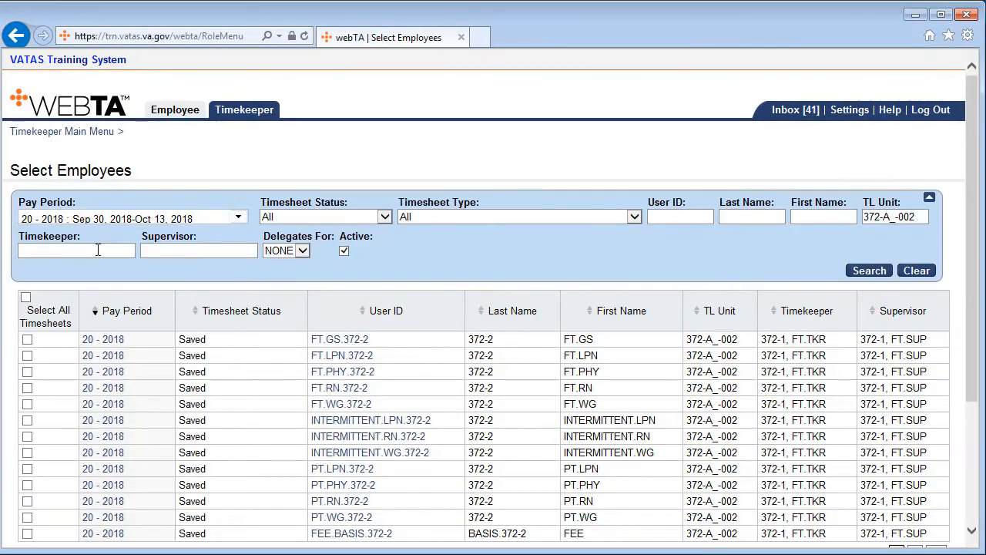
click(102, 340)
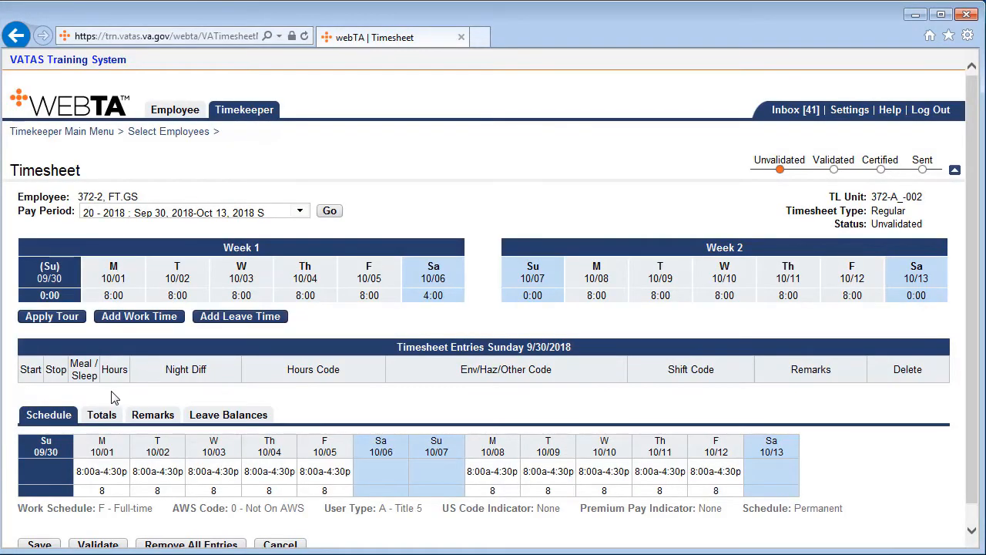
scroll(111, 397, down, 1)
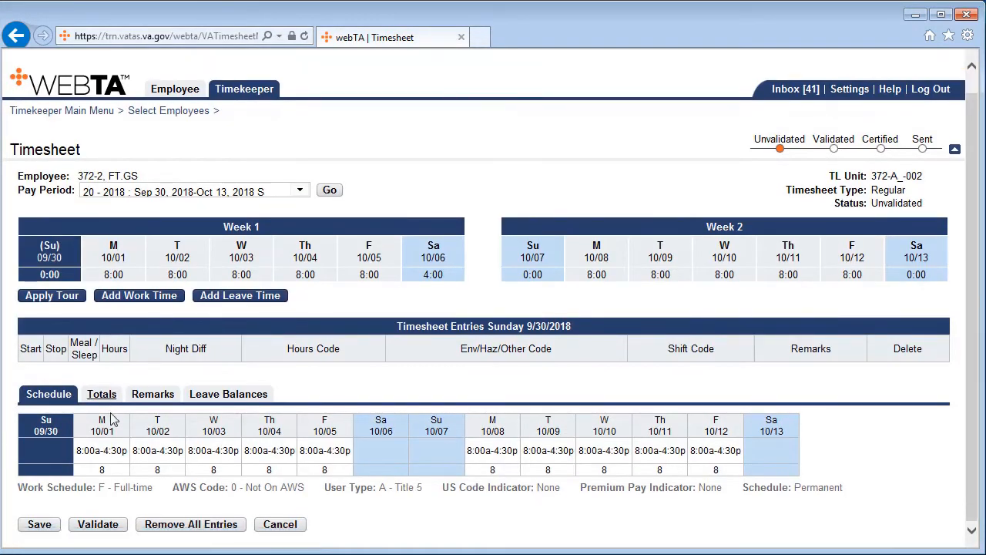
click(98, 525)
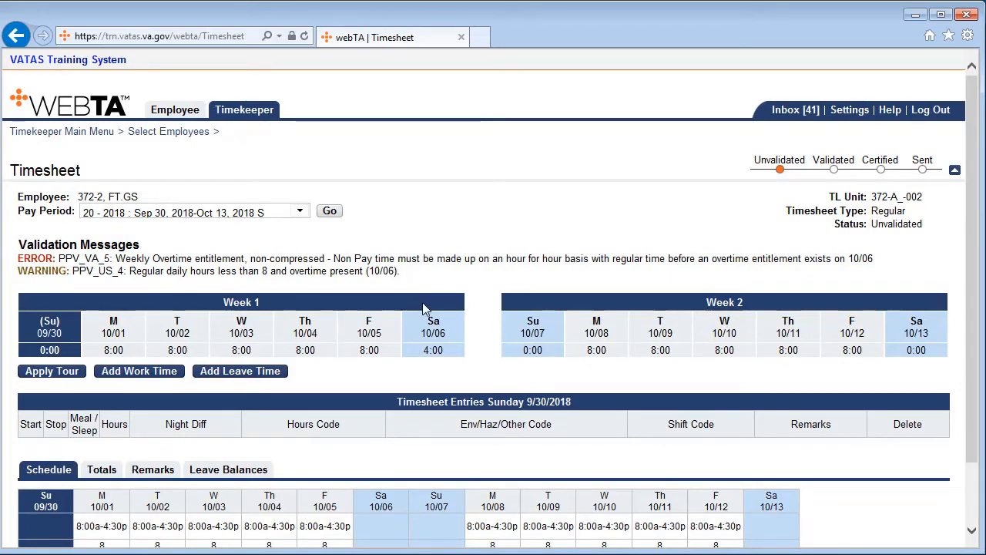
Review the timesheet entries for Saturday 10/06 and Monday 10/01 against the validation messages.
click(434, 341)
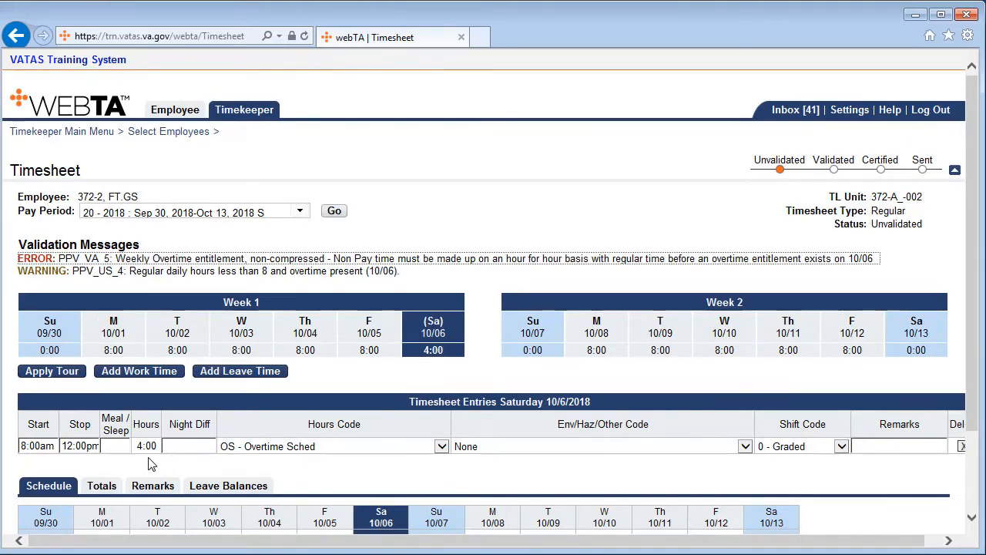
click(116, 344)
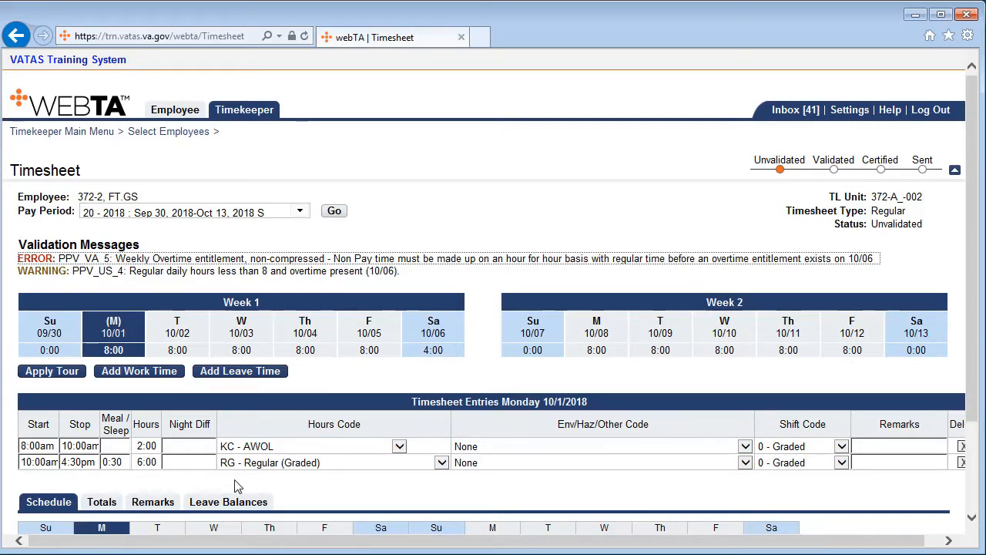
click(448, 333)
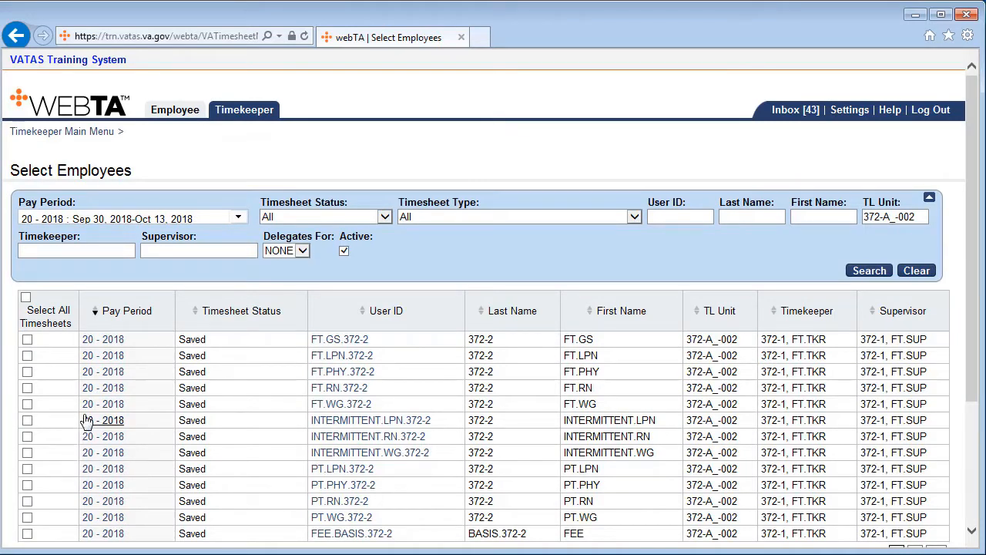
Check the Saturday 10/06 and Monday 10/01 entries in the first listed employee's 20 - 2018 timesheet and validate it.
click(107, 343)
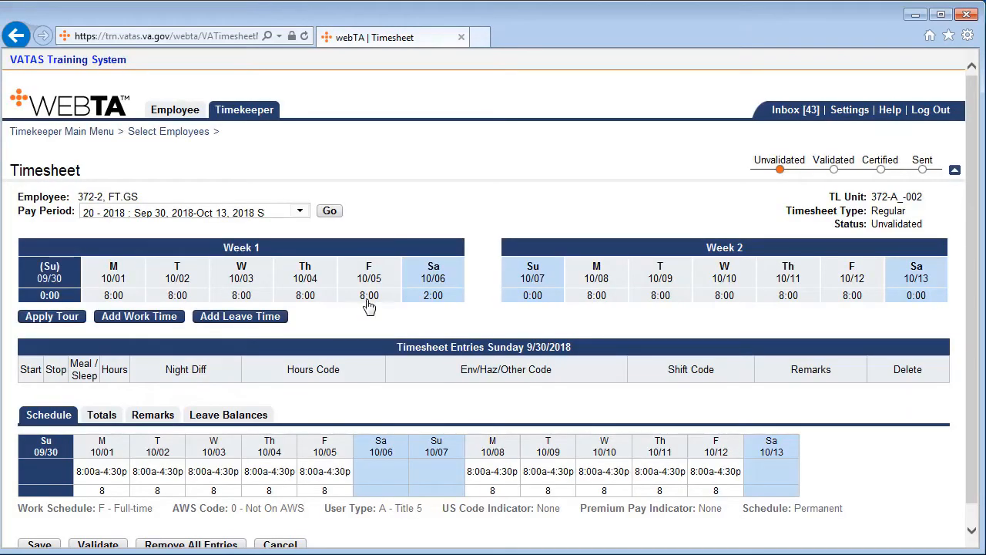
click(449, 284)
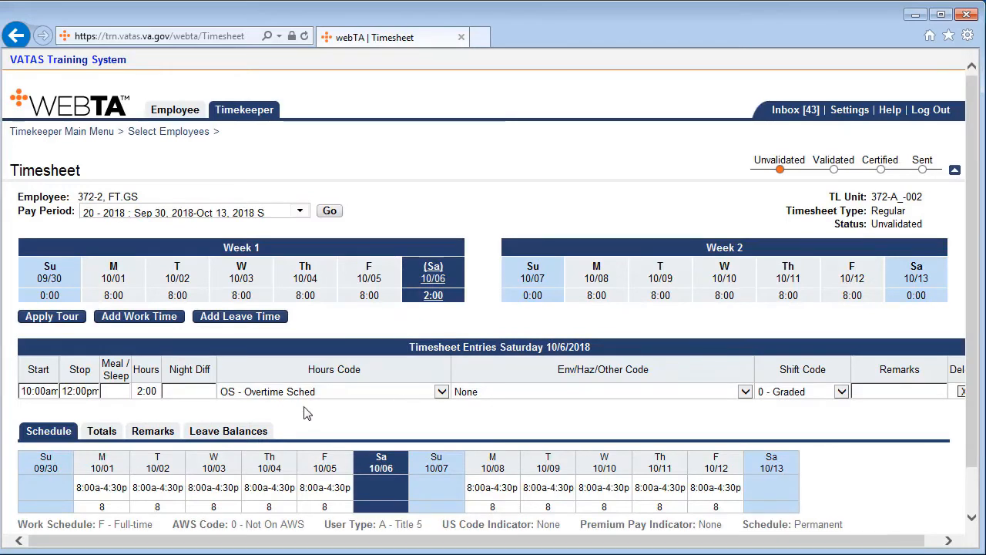
click(114, 285)
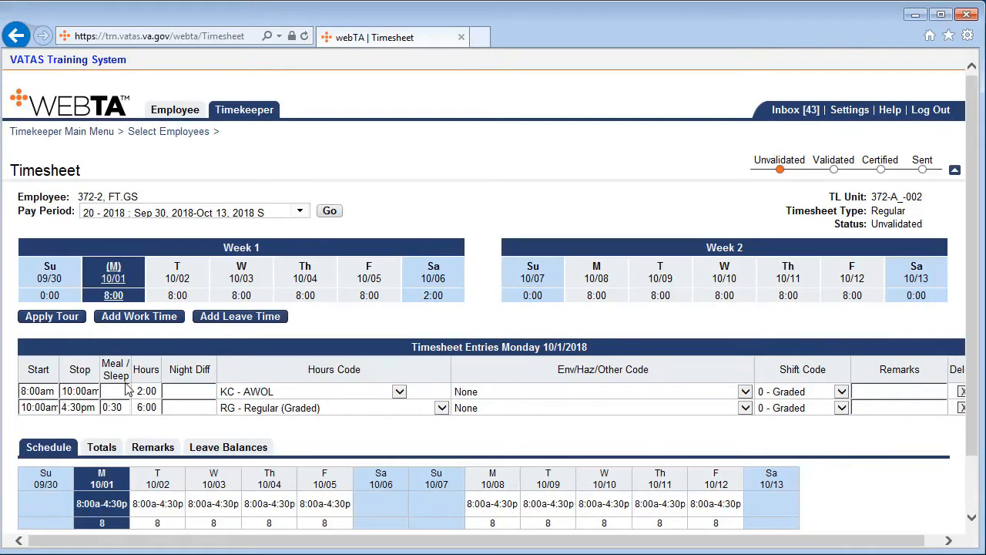
scroll(173, 437, down, 2)
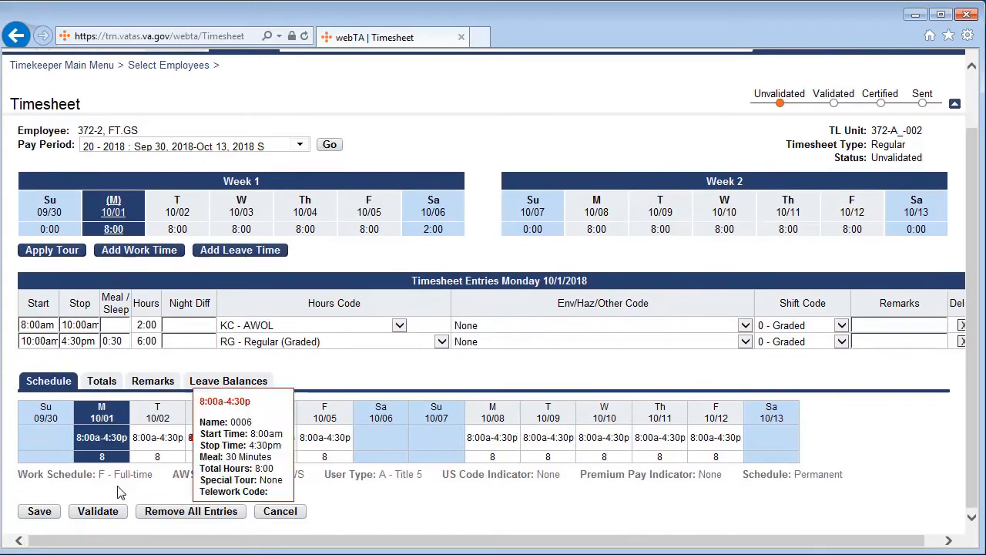
click(98, 511)
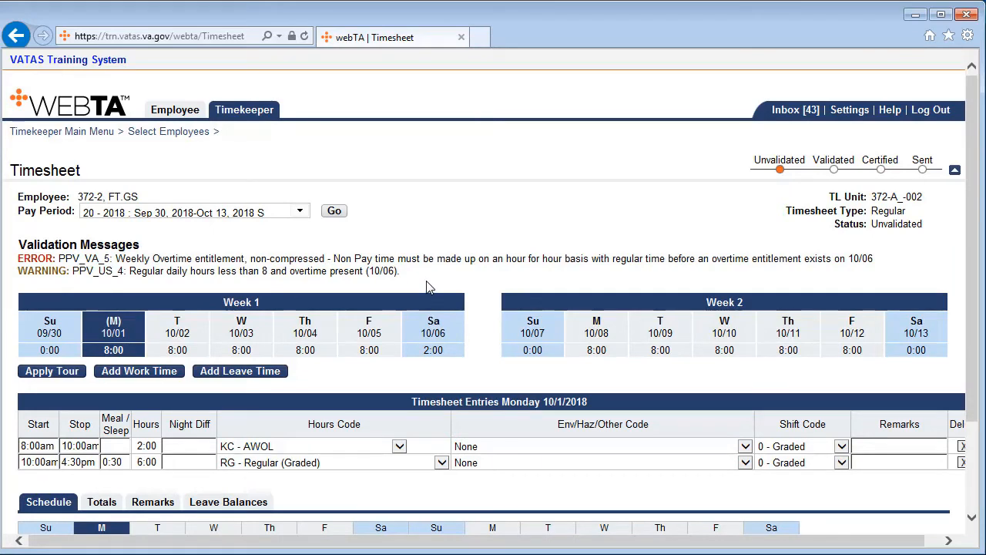
Add a Saturday 10/06 work time entry from 8:00am to 10:00am with hours code OS - Scheduled Time Paid at Regular Rate.
click(437, 333)
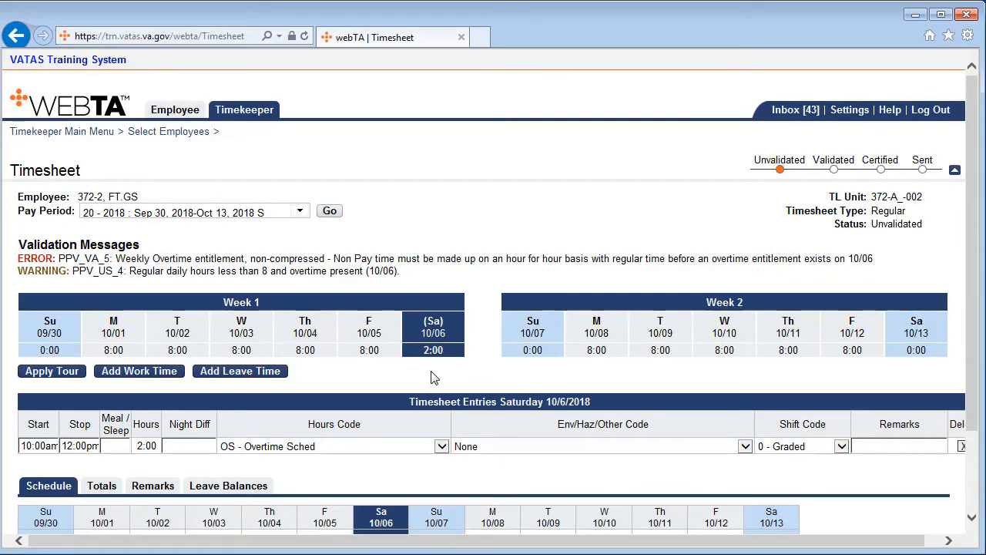
click(158, 377)
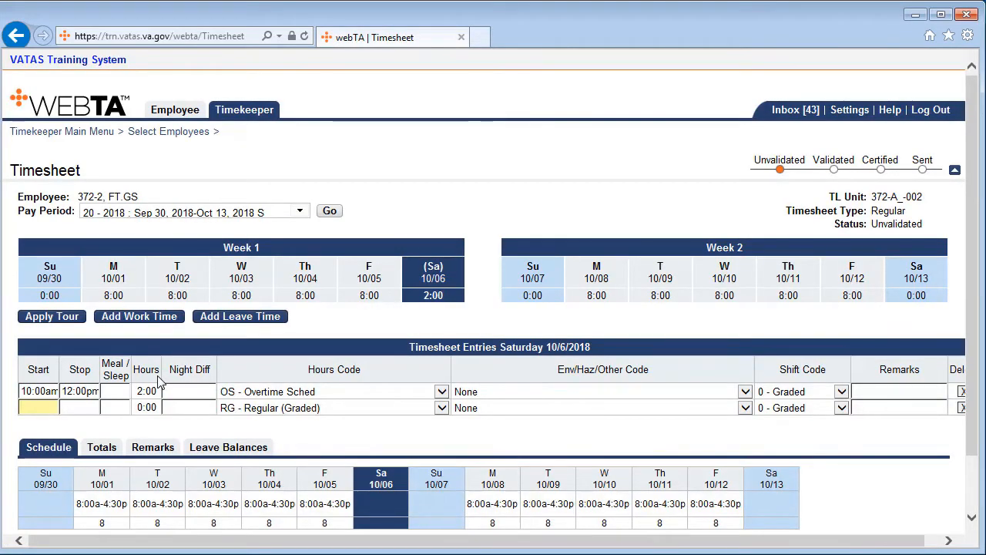
text(8a)
key(Tab)
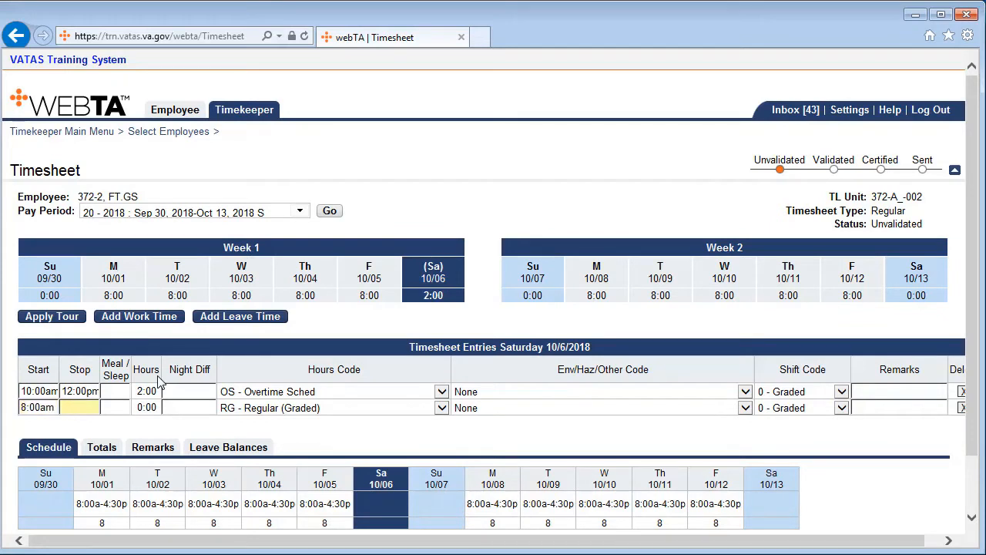
key(Tab)
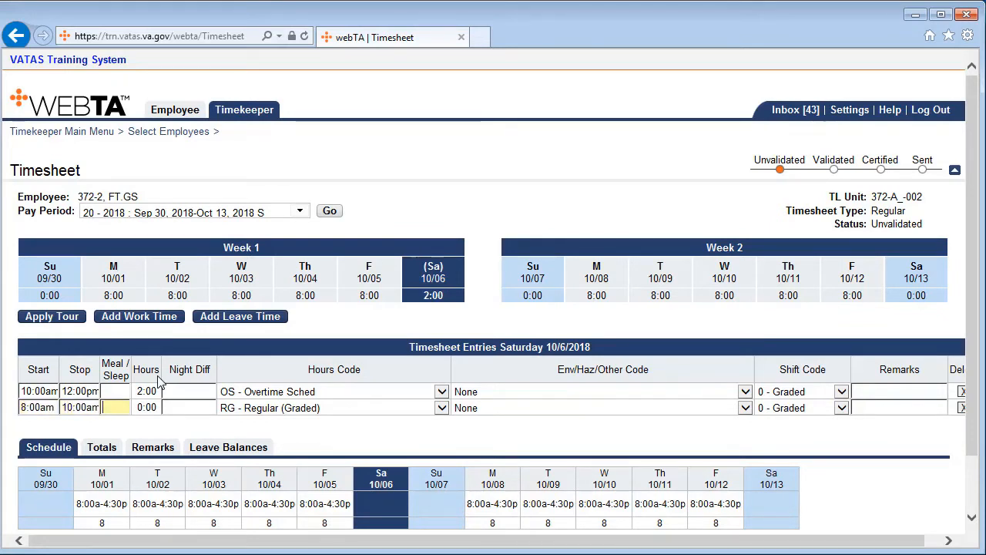
click(442, 408)
drag(448, 379, 429, 532)
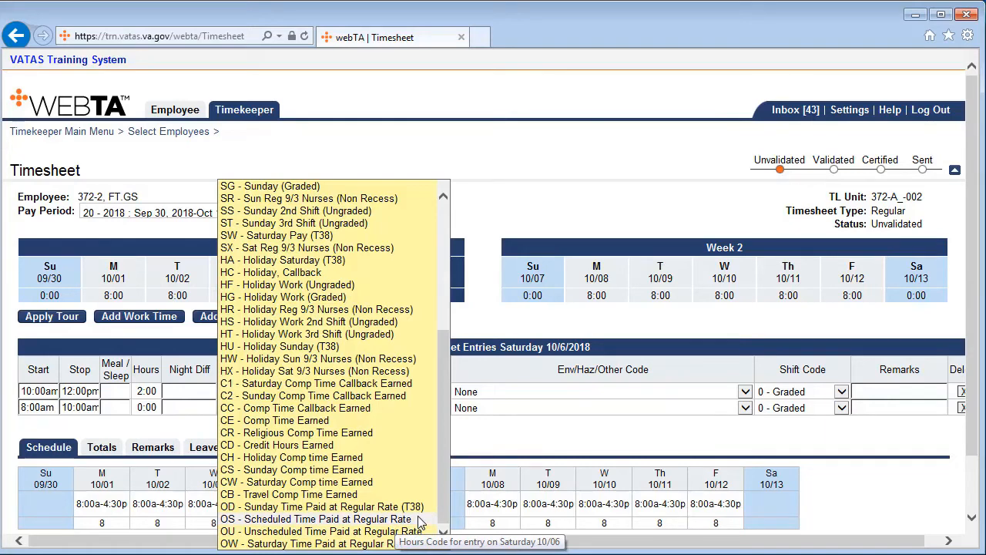
click(420, 521)
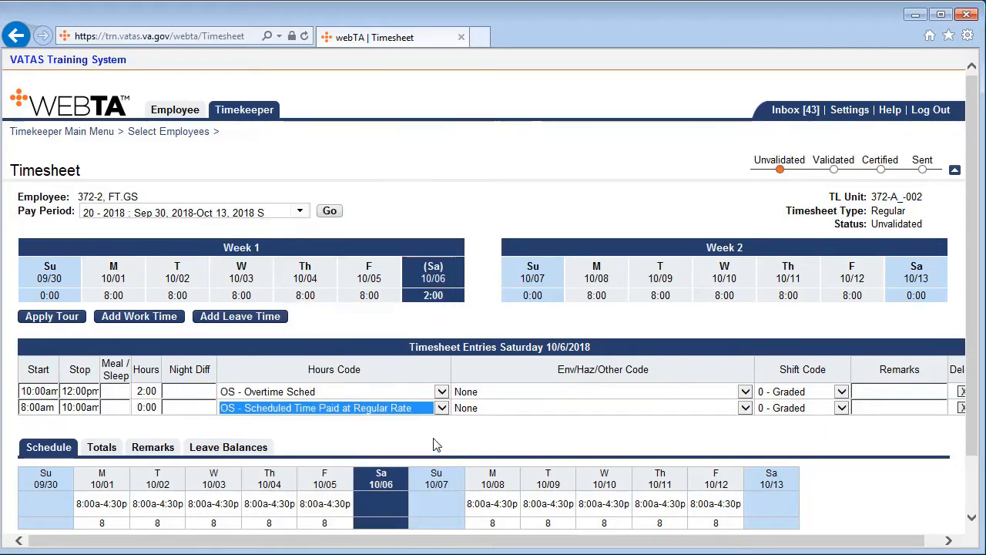
Validate the timesheet with the Saturday 10/06 make-up entry and check its validation status.
scroll(433, 446, down, 3)
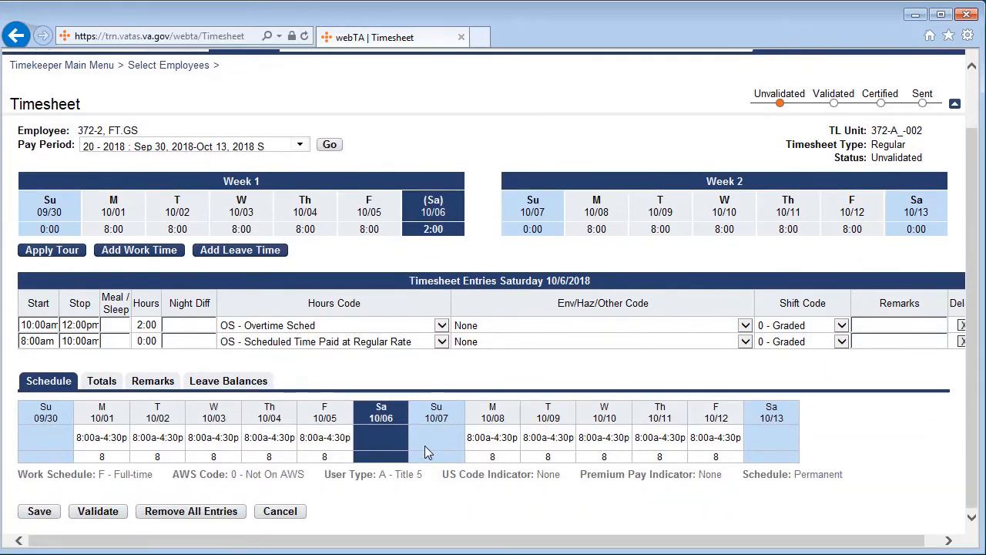
click(97, 512)
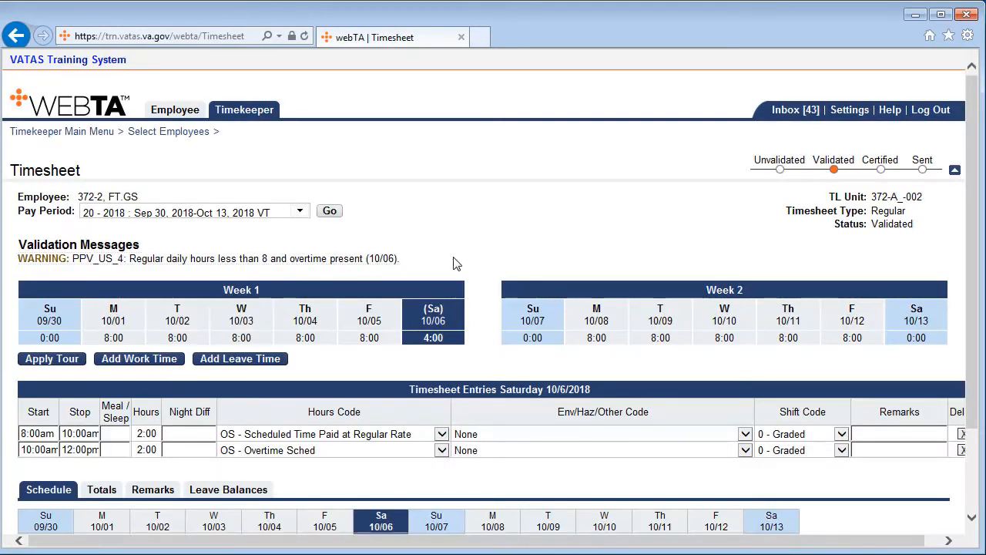
double_click(833, 160)
click(761, 201)
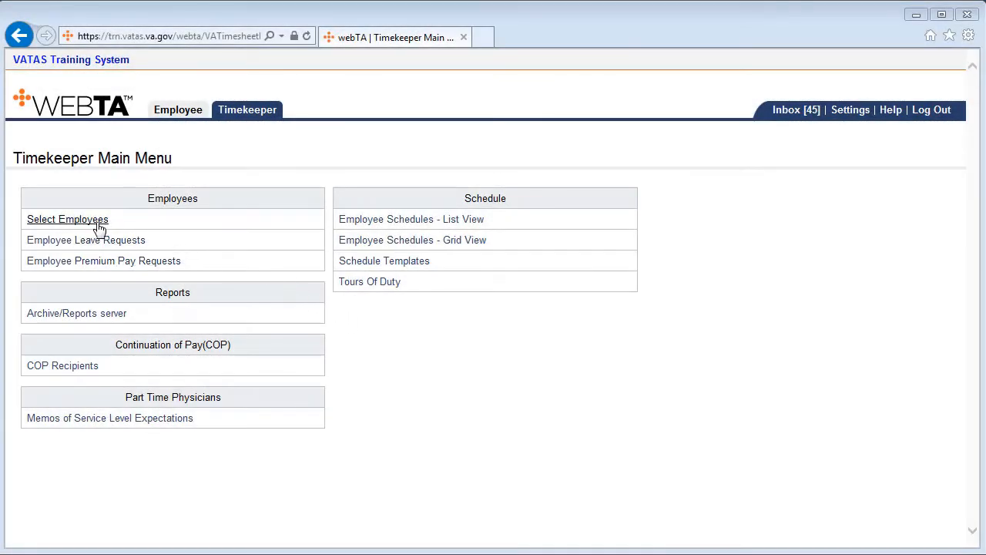
Open the first listed employee's 20 - 2018 timesheet from the employee selection list and validate it.
click(89, 223)
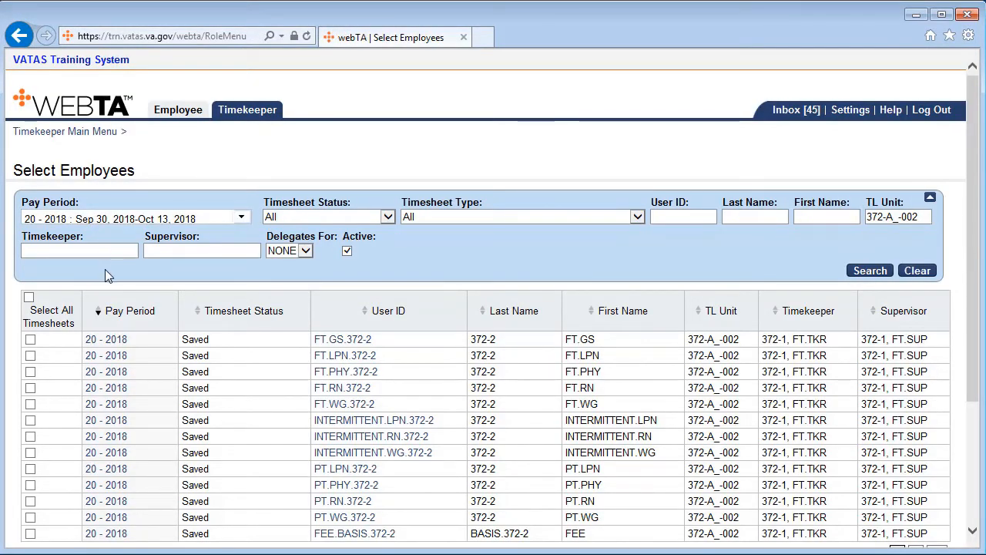
click(107, 341)
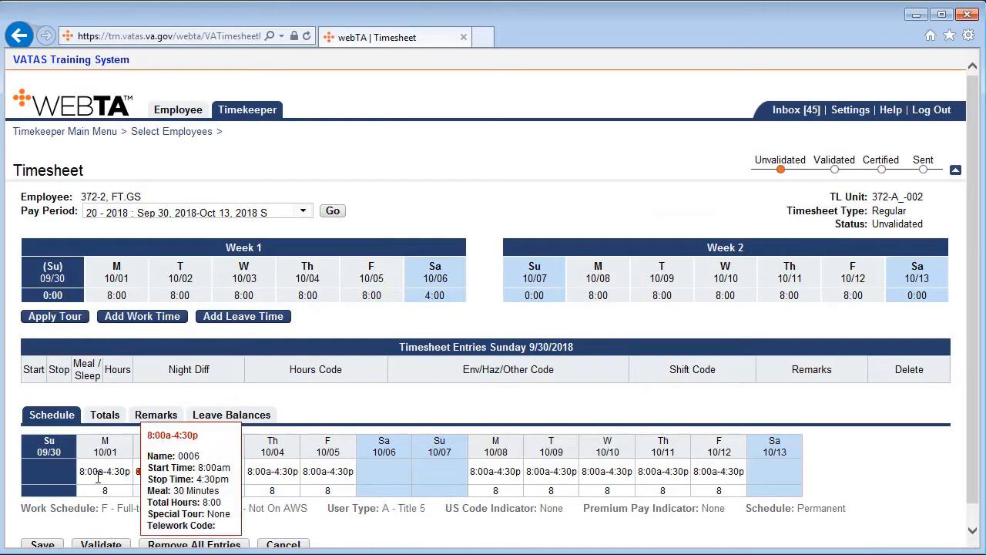
click(112, 545)
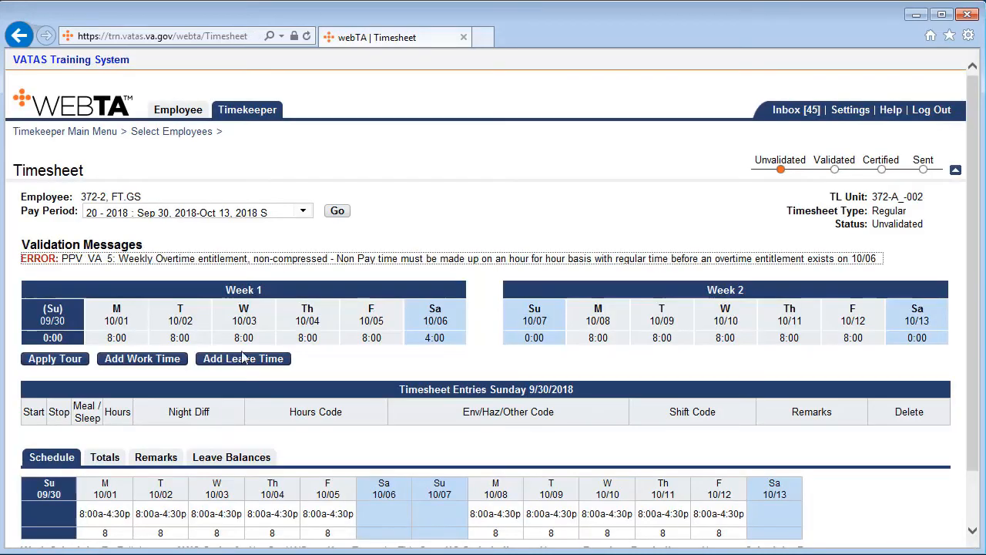
Review the Saturday 10/06 and Monday 10/01 timesheet entries against the overtime entitlement error.
click(361, 267)
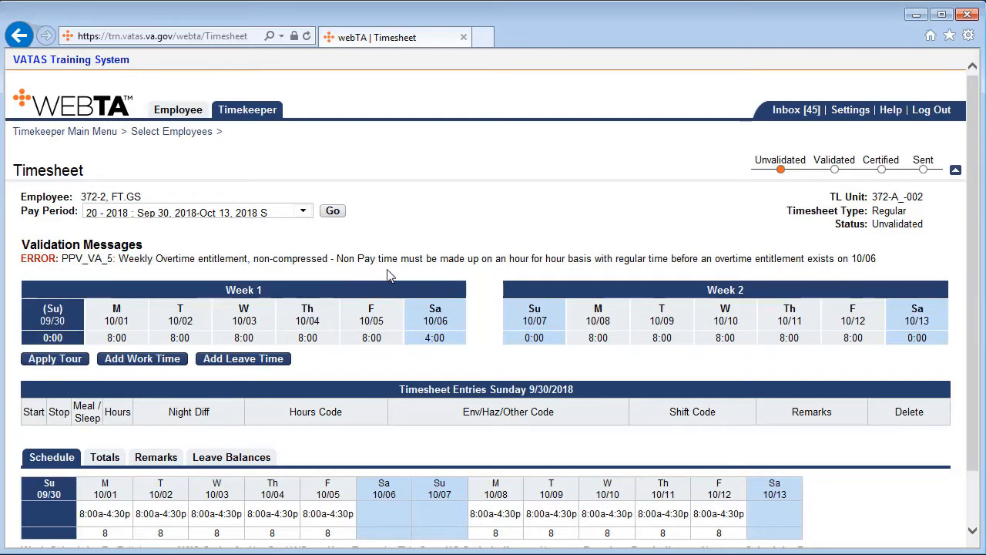
click(445, 326)
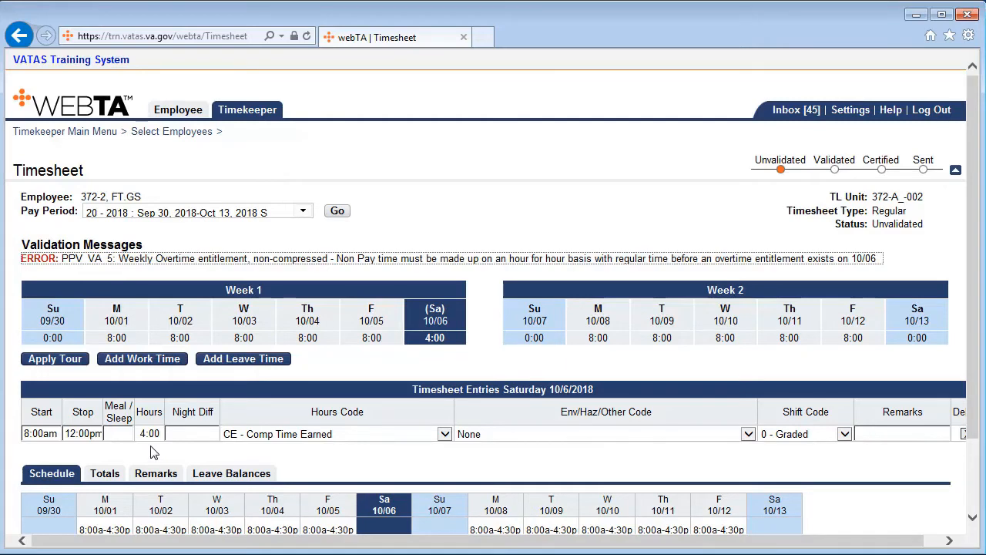
click(119, 328)
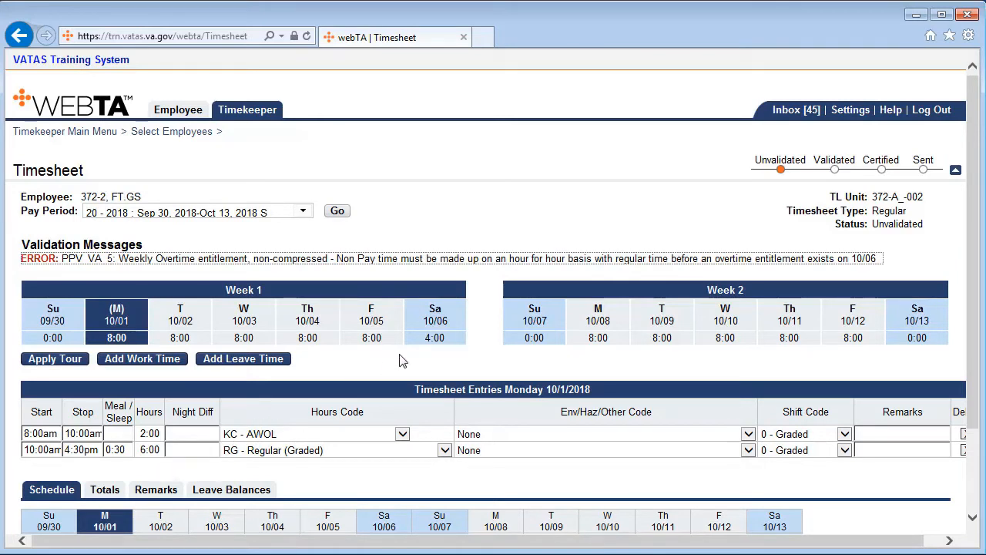
click(441, 329)
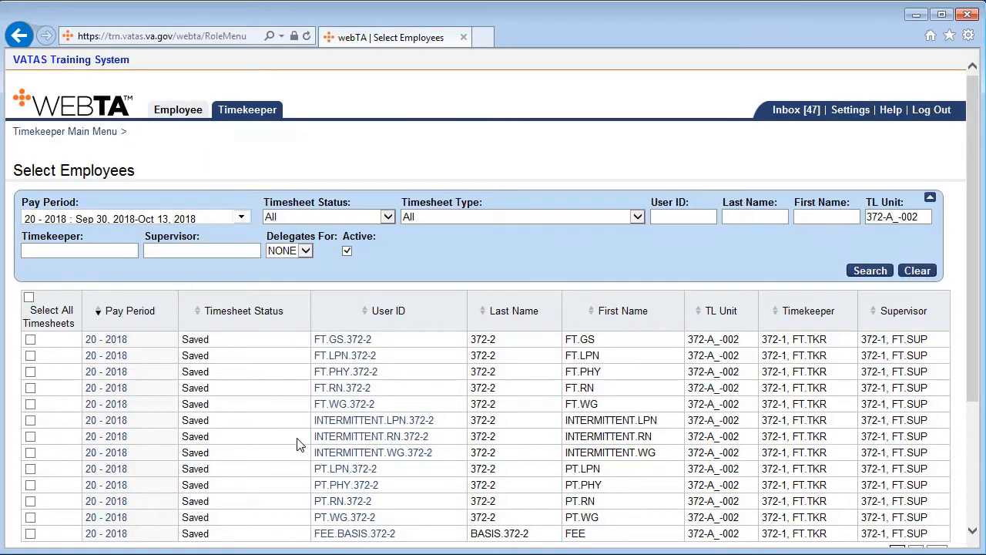
Reopen the first listed employee's 20 - 2018 timesheet at Saturday 10/06, validate it, and check the Monday 10/01 entries.
click(107, 341)
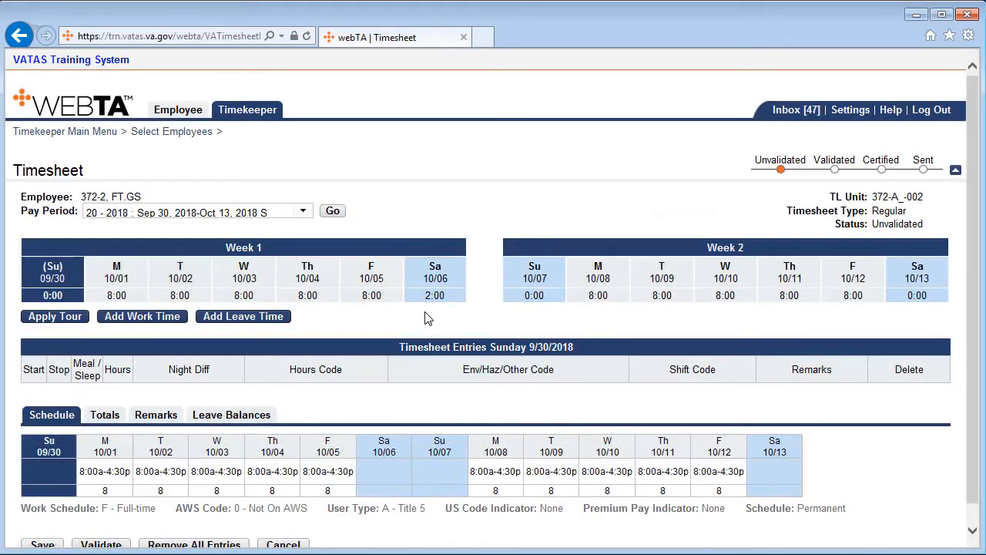
click(442, 287)
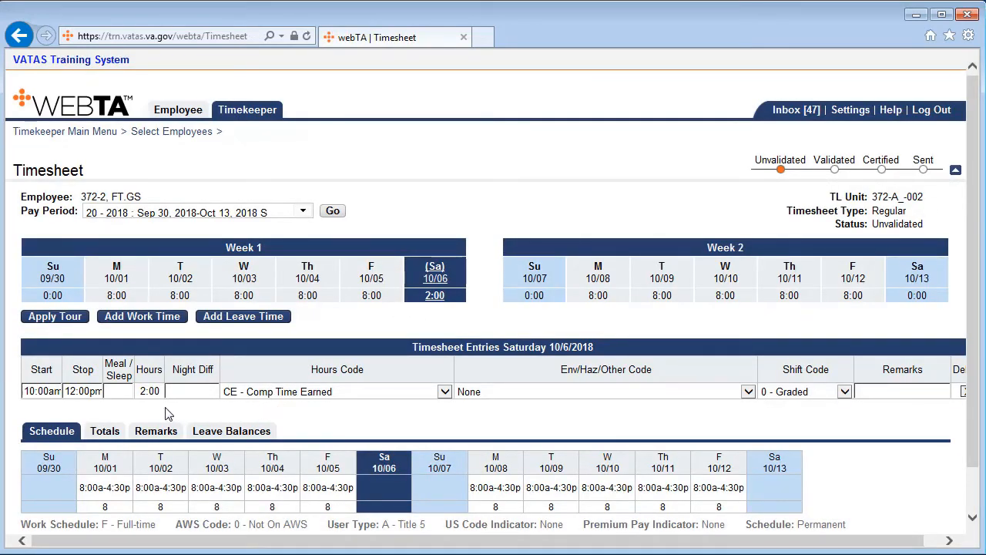
scroll(154, 431, down, 1)
click(103, 511)
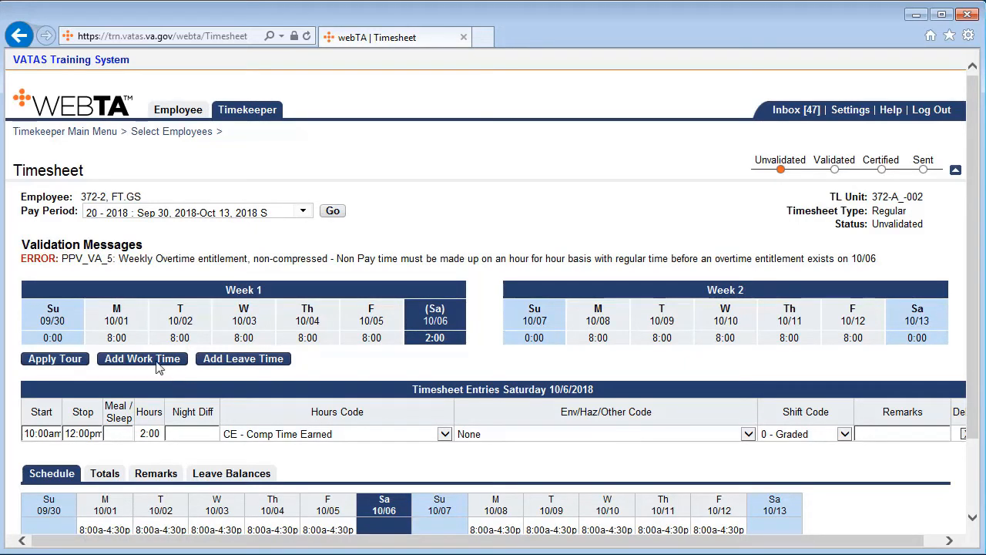
click(127, 329)
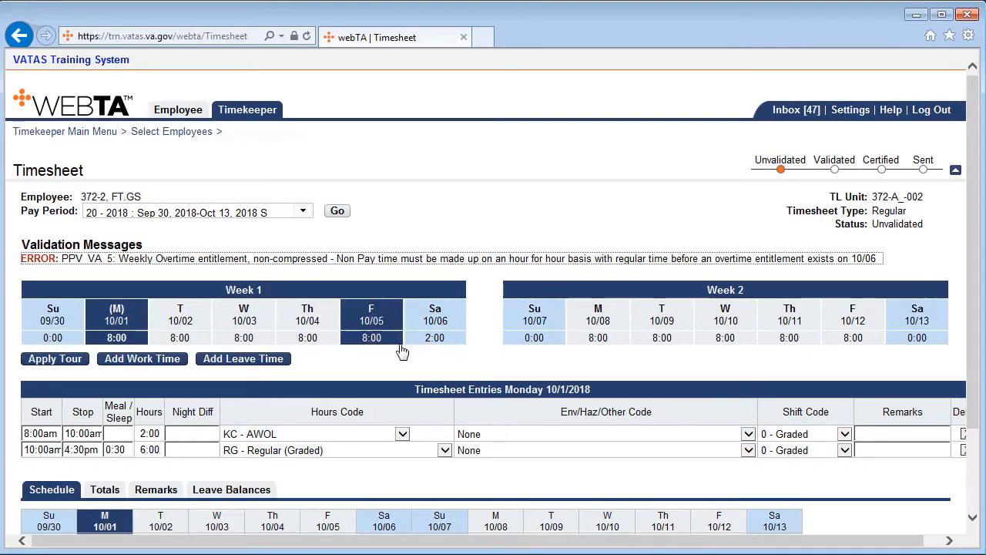
Add a Saturday 10/06 work entry from 8:00am to 10:00am coded OU - Unscheduled Time Paid at Regular Rate and validate the timesheet.
click(447, 318)
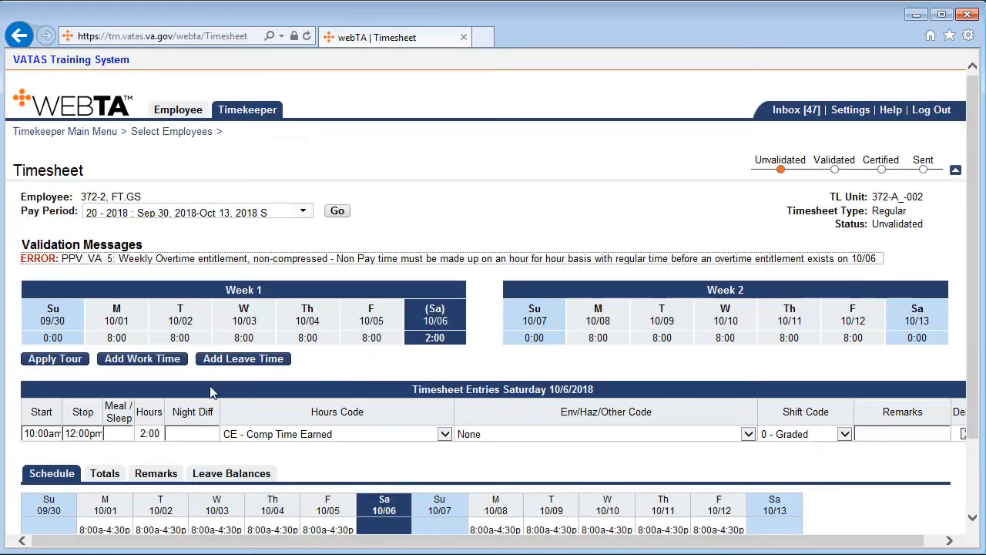
click(162, 365)
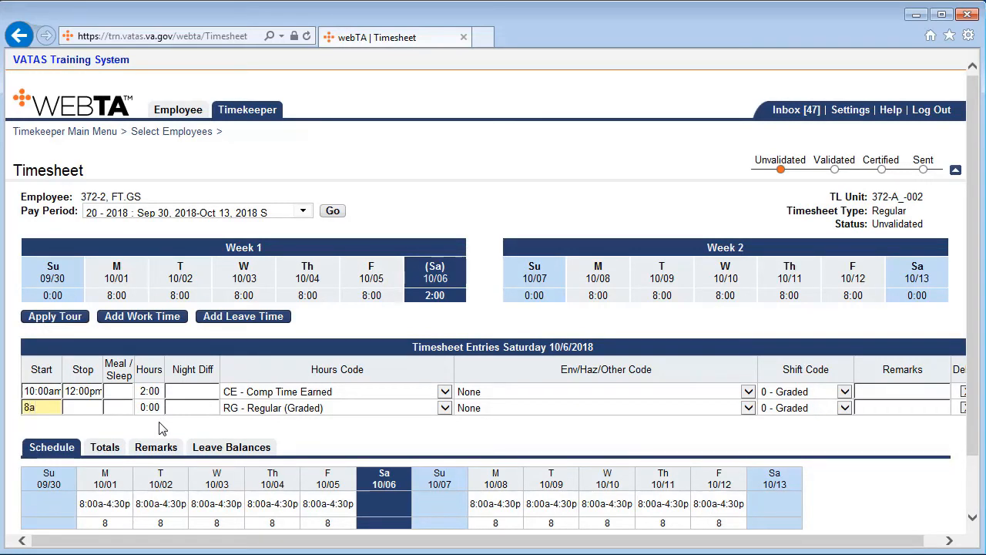
key(Tab)
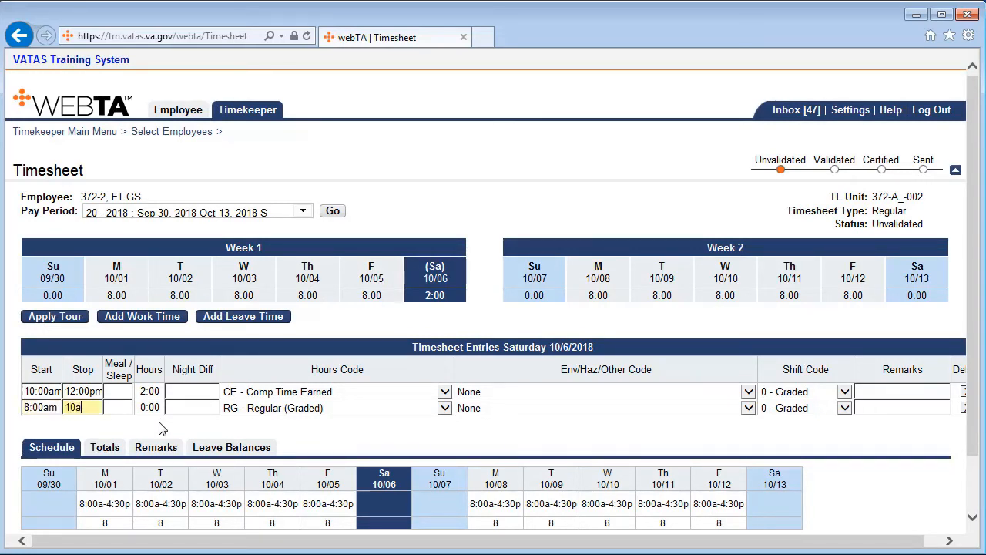
key(Tab)
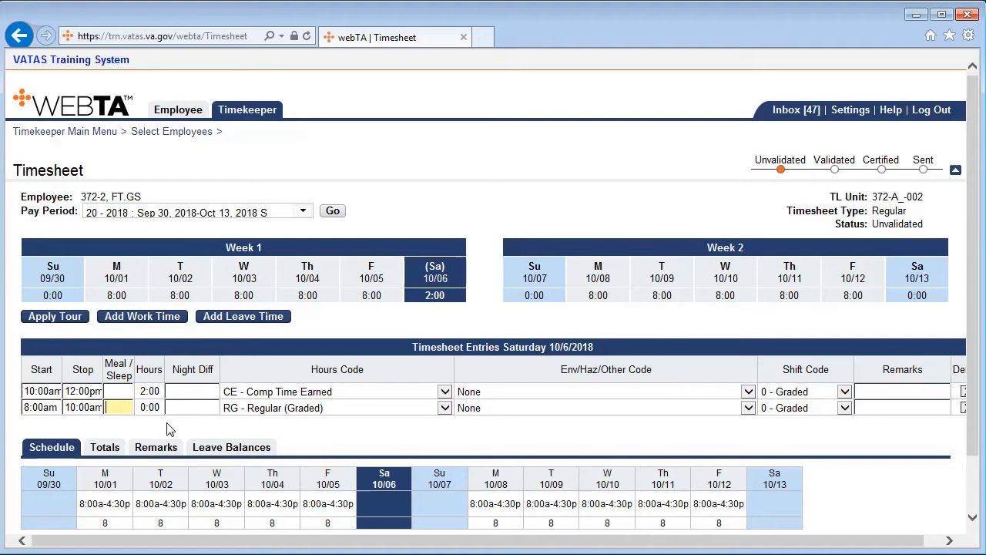
click(446, 409)
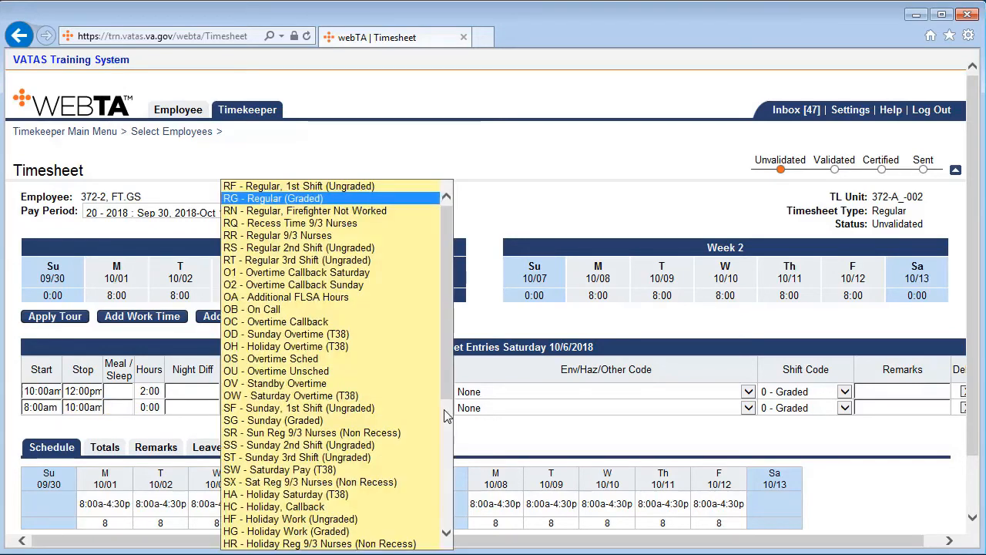
drag(449, 377, 450, 525)
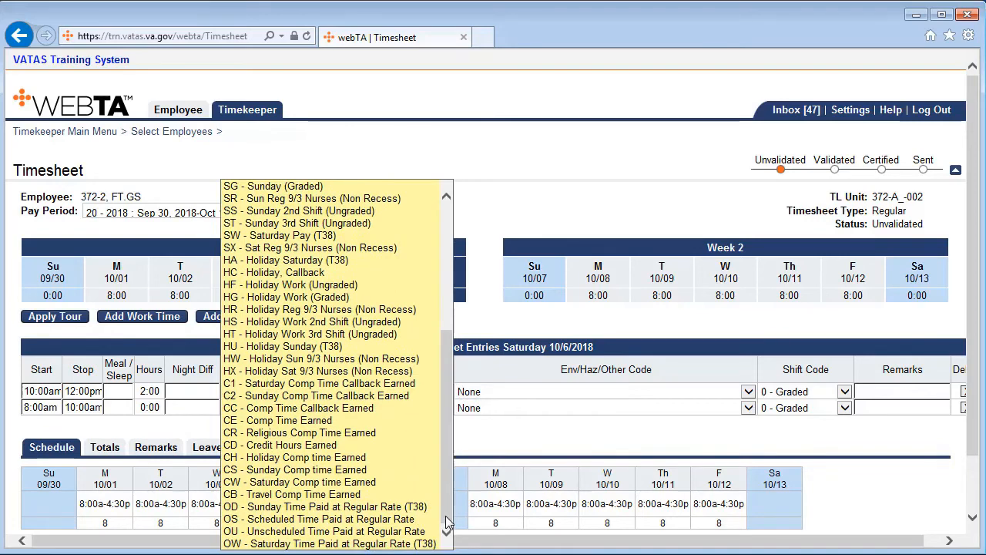
click(367, 532)
click(437, 437)
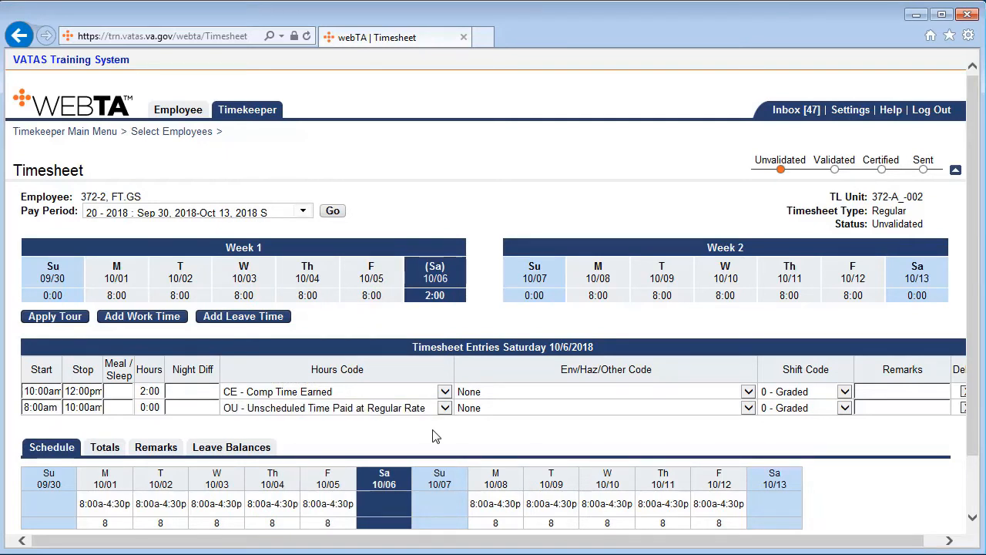
scroll(433, 437, down, 1)
click(112, 513)
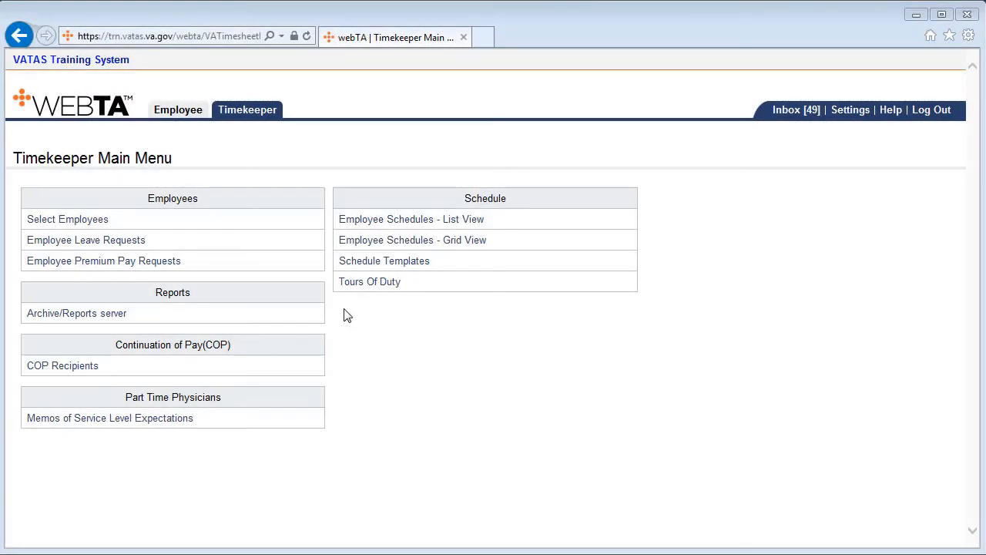
Open the fourth listed employee's 20 - 2018 timesheet, validate it, and inspect the Monday 10/01 entries.
click(87, 222)
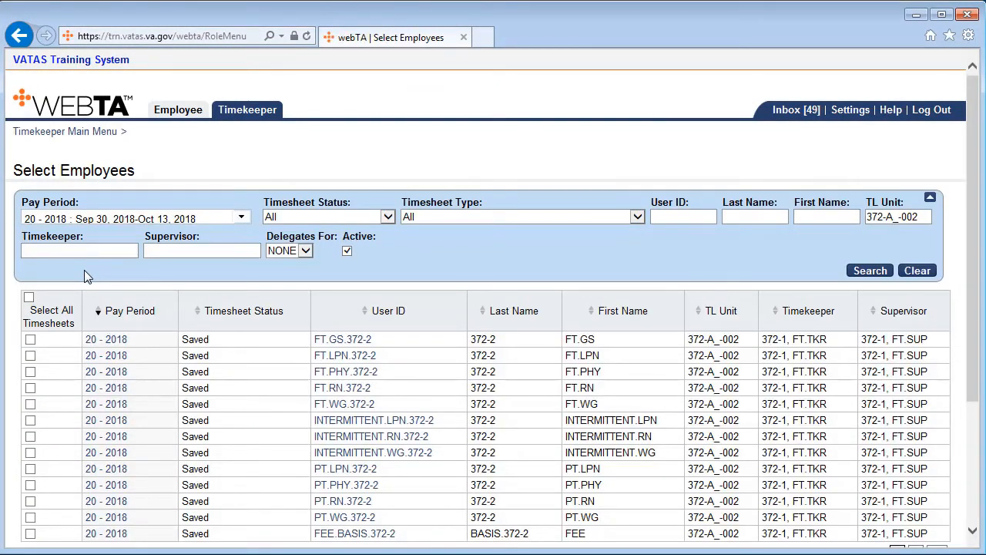
click(110, 389)
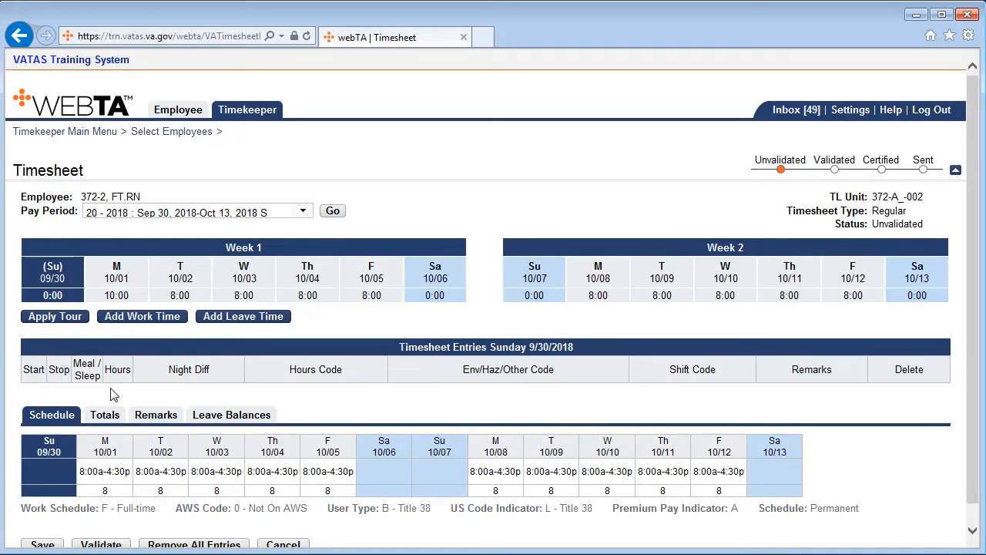
scroll(108, 427, down, 1)
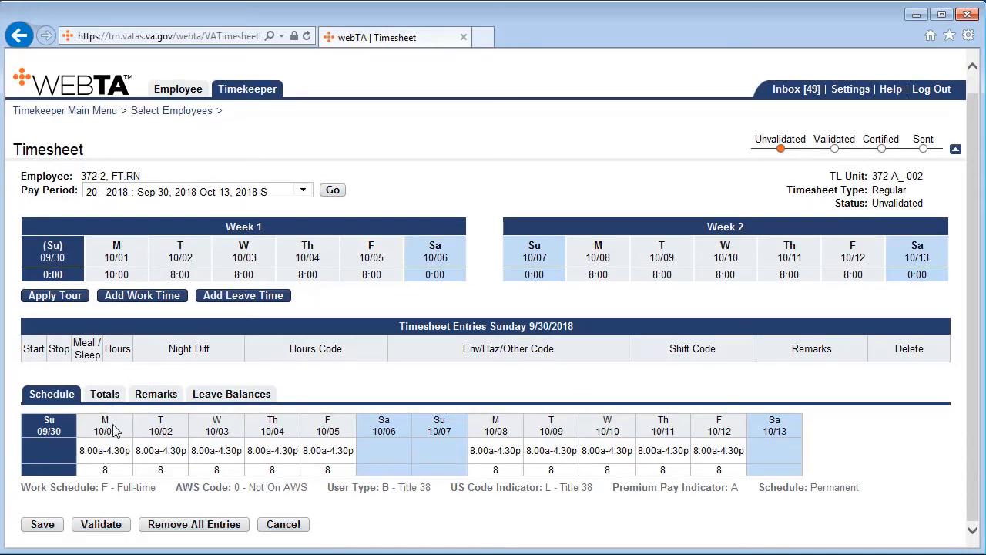
click(112, 527)
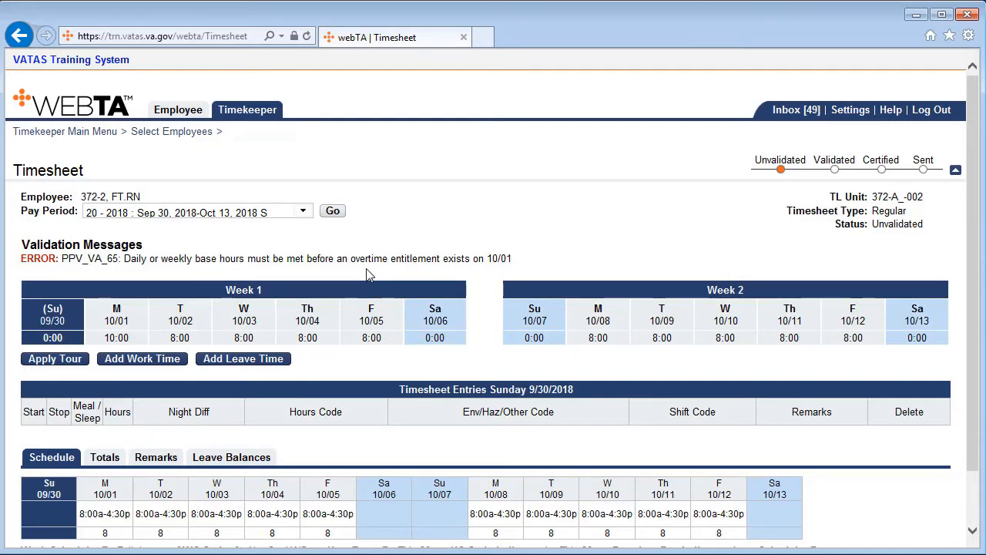
click(117, 327)
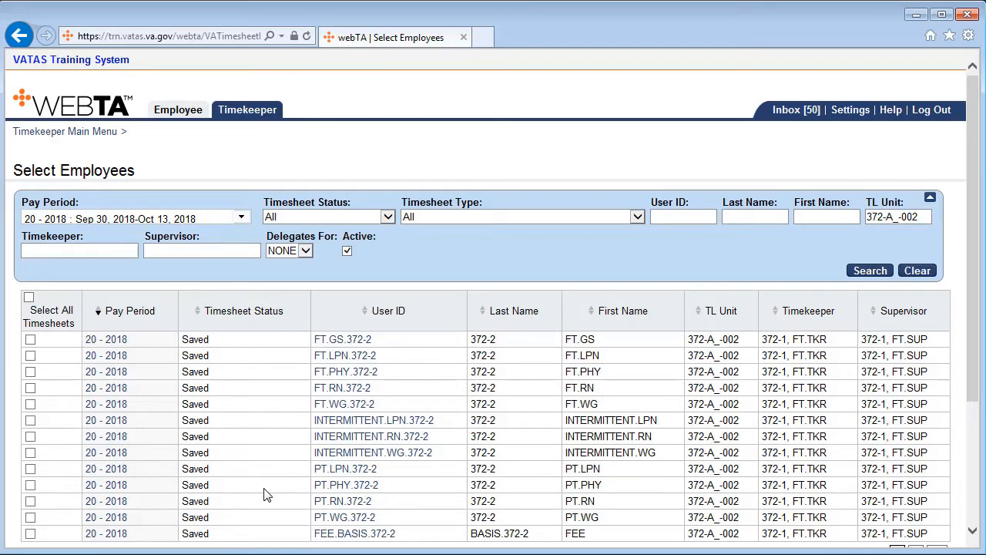
Reopen the fourth listed employee's 20 - 2018 timesheet and add a Monday 10/01 work entry from 4:30pm to 6:30pm with 0:30 night differential.
click(105, 390)
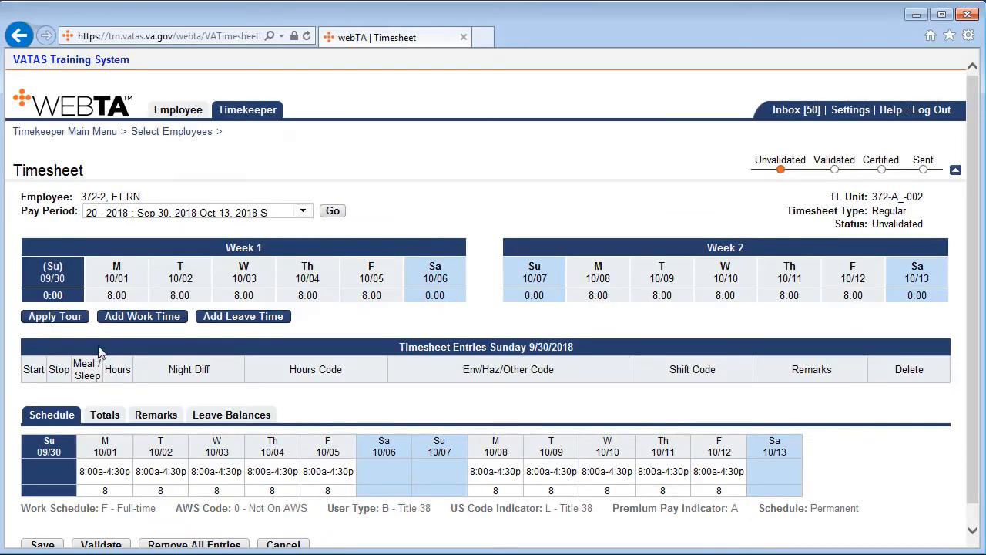
click(116, 287)
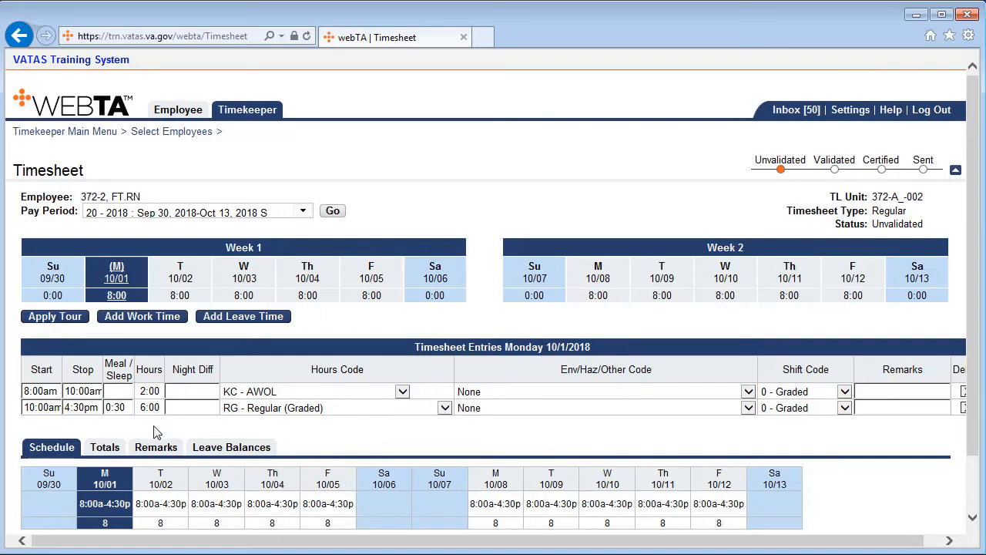
click(160, 323)
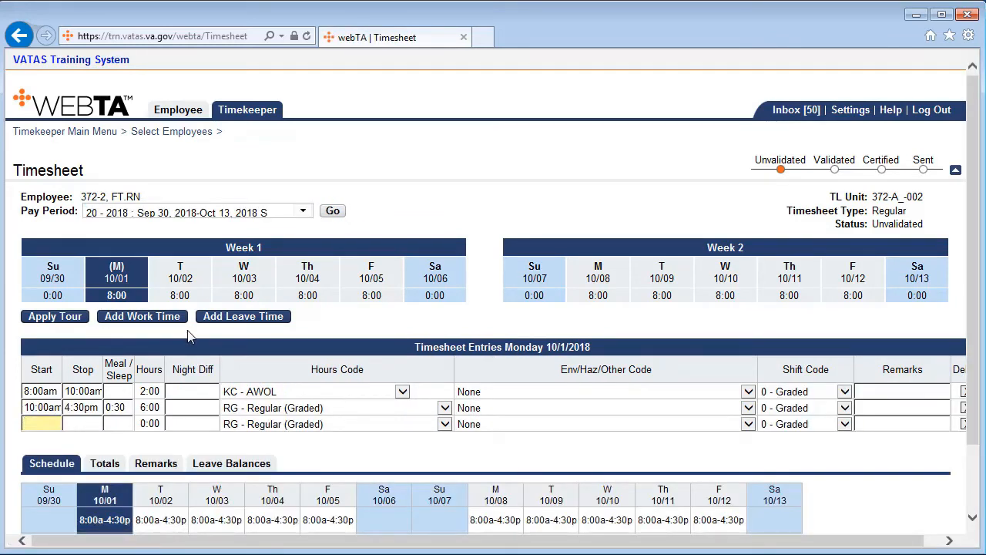
text(430p)
key(Tab)
text(6:30)
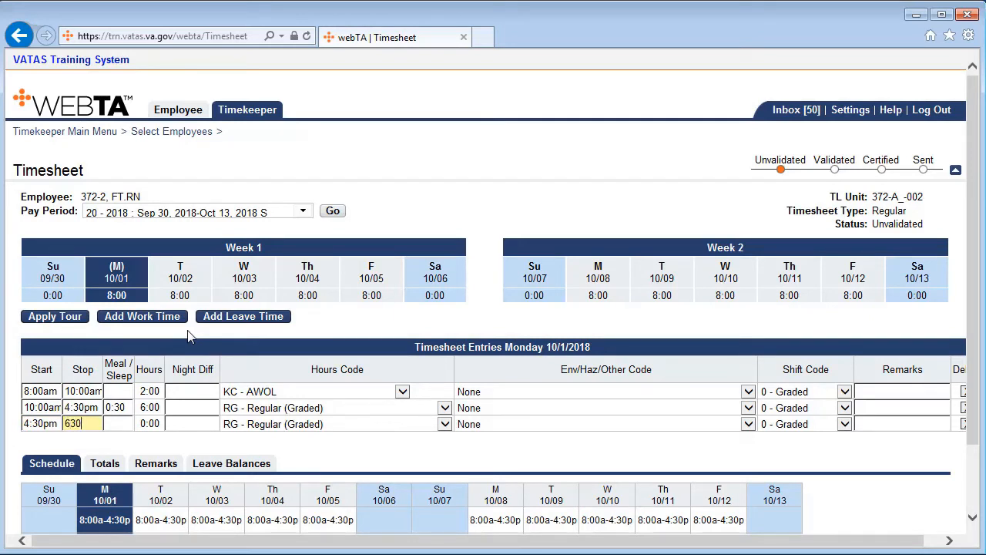
text(p)
key(Tab)
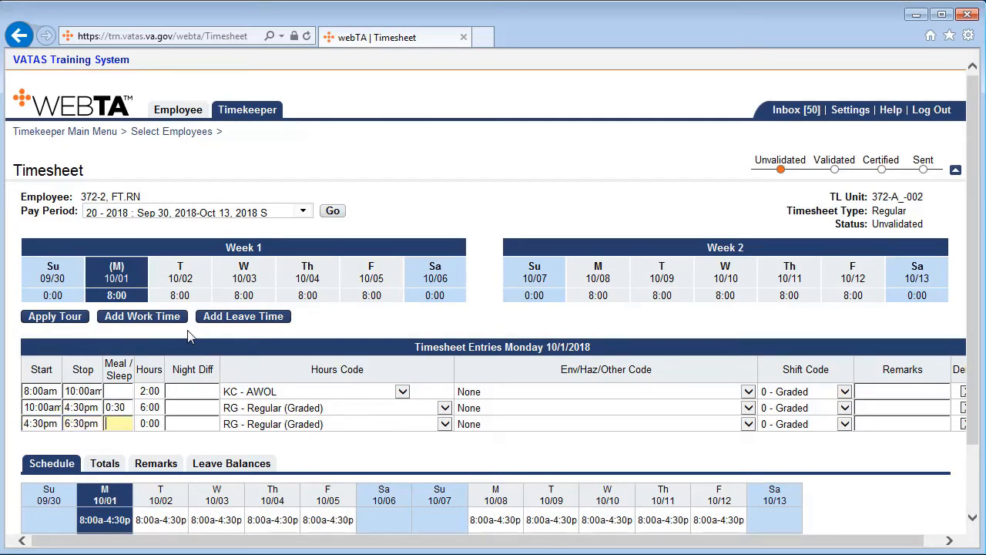
key(Tab)
key(Tab)
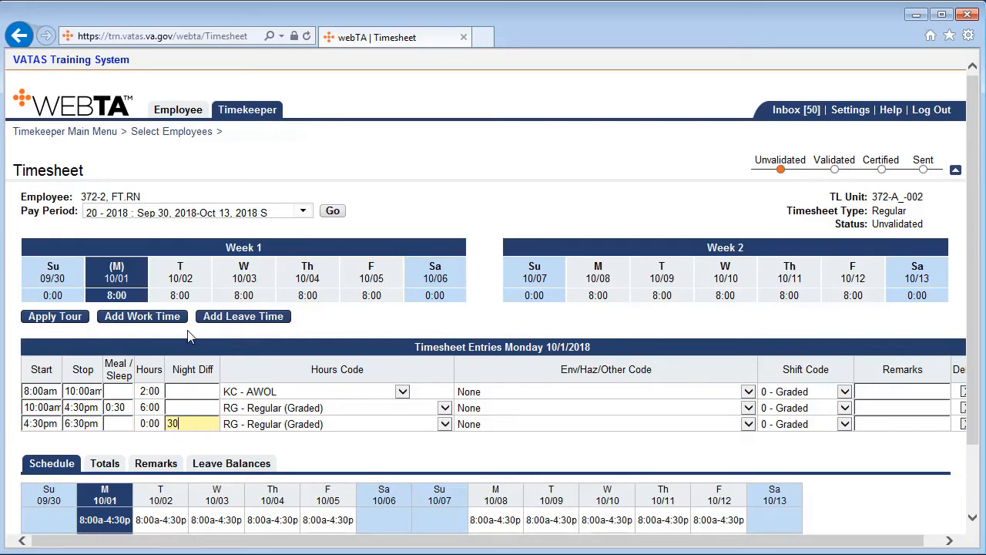
text(30)
key(Tab)
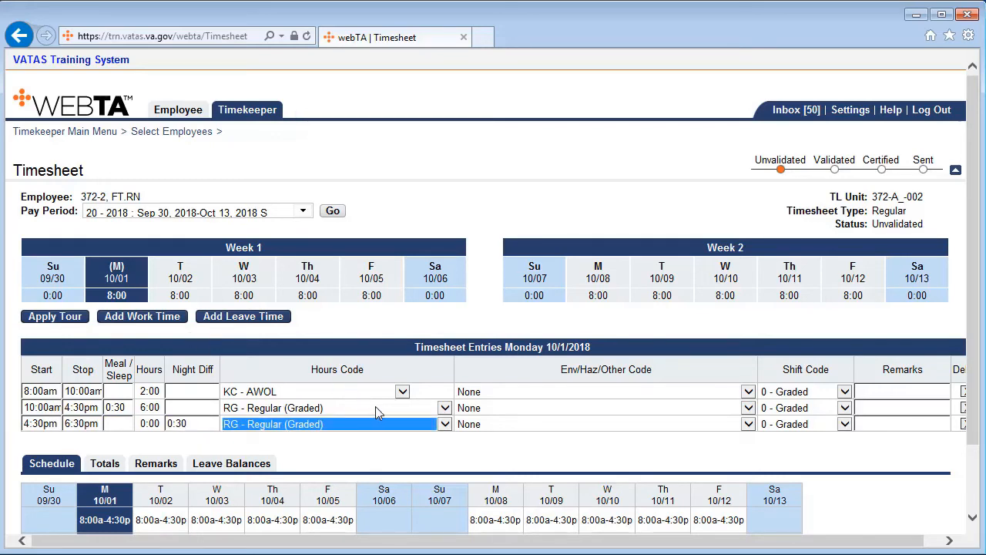
Code the Monday 4:30pm to 6:30pm entry as OS - Scheduled Time Paid at Regular Rate and validate the timesheet.
click(446, 426)
scroll(446, 380, down, 6)
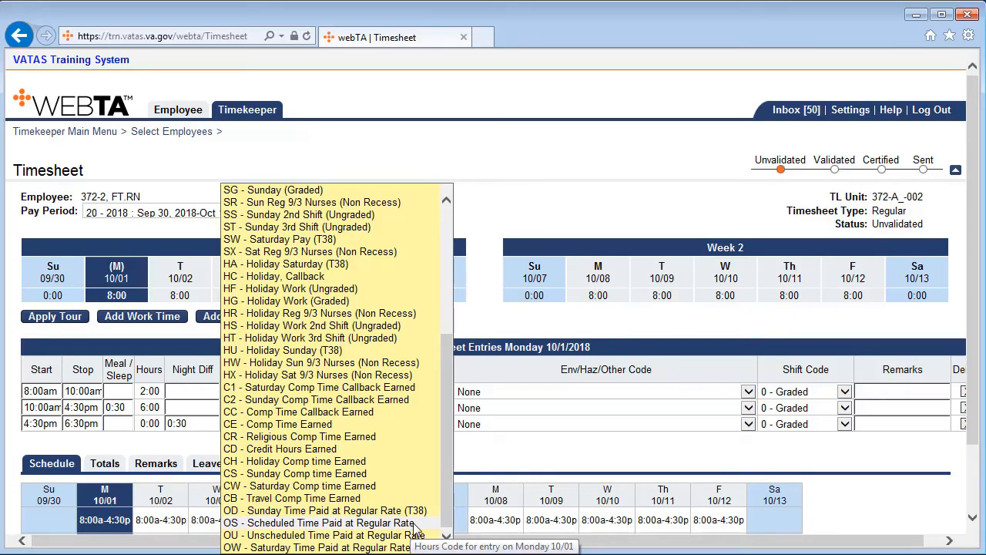
click(415, 524)
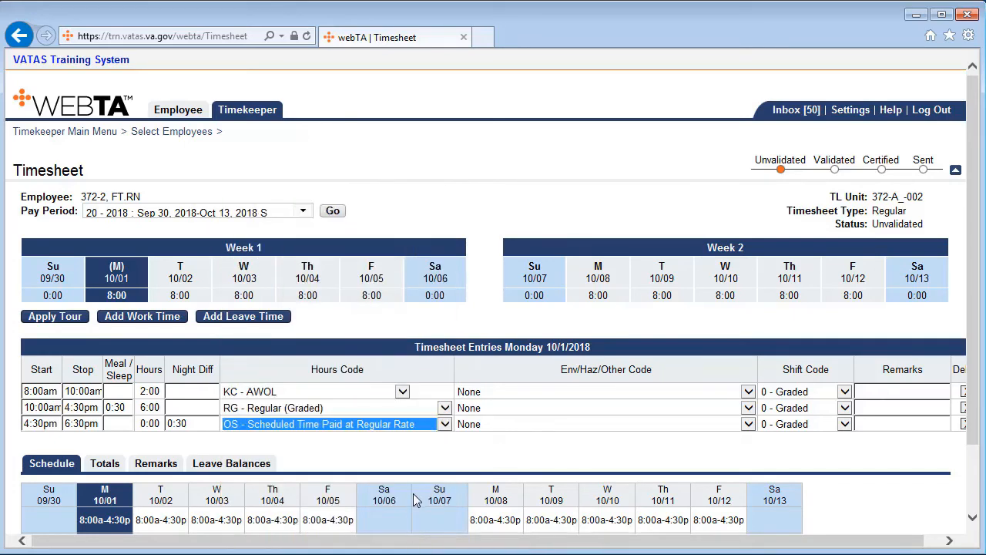
click(408, 453)
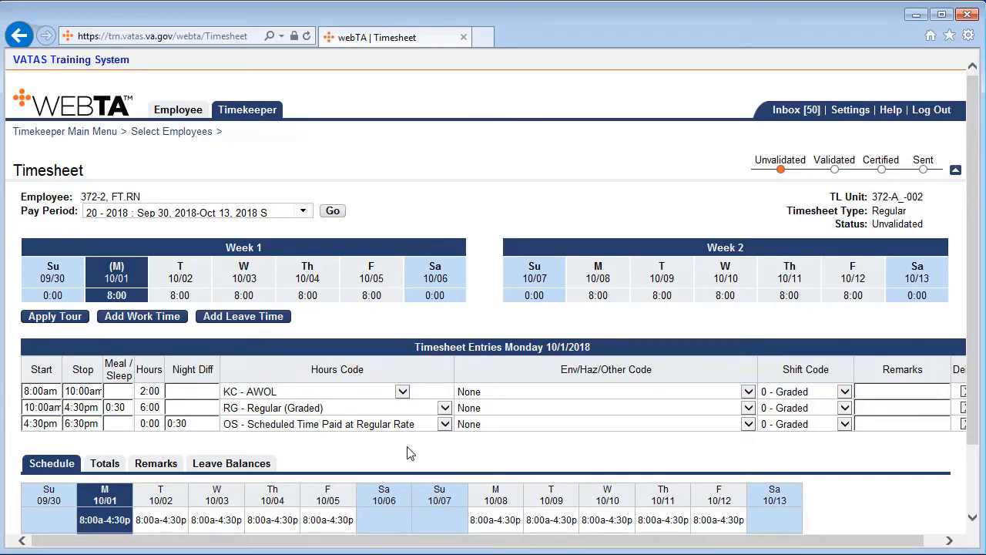
scroll(409, 453, down, 2)
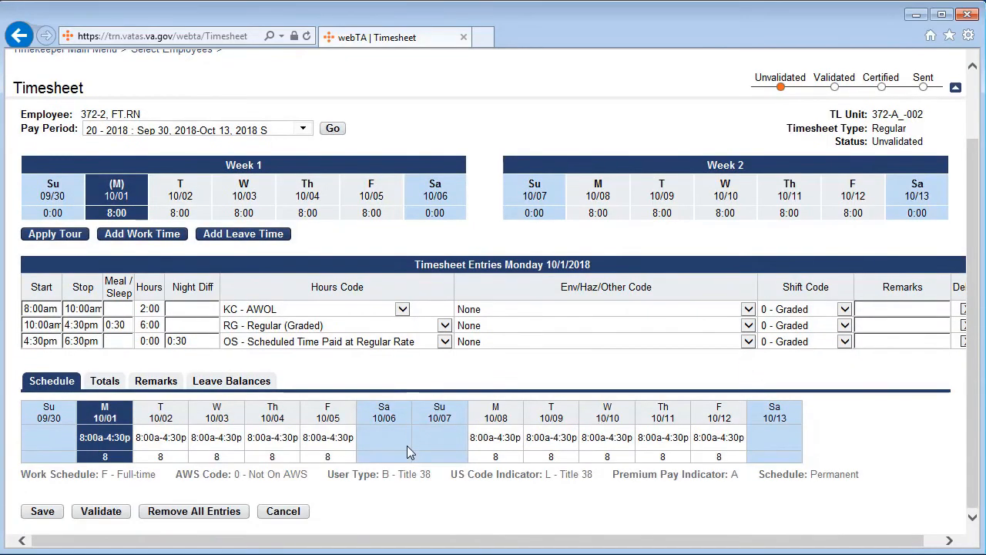
click(104, 514)
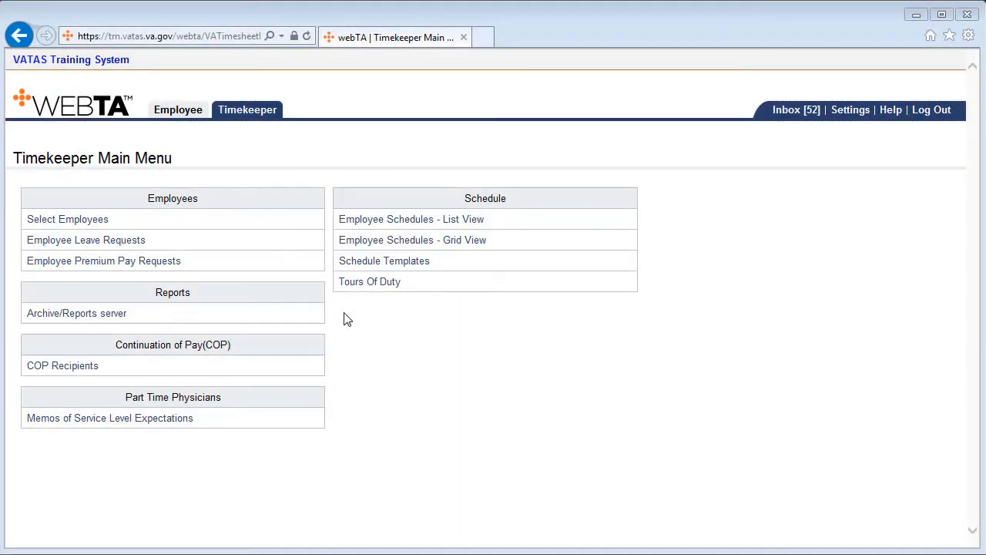
Open the fourth listed employee's 20 - 2018 timesheet from Select Employees, validate it, and compare the Saturday 10/06 and Monday 10/01 entries.
click(83, 222)
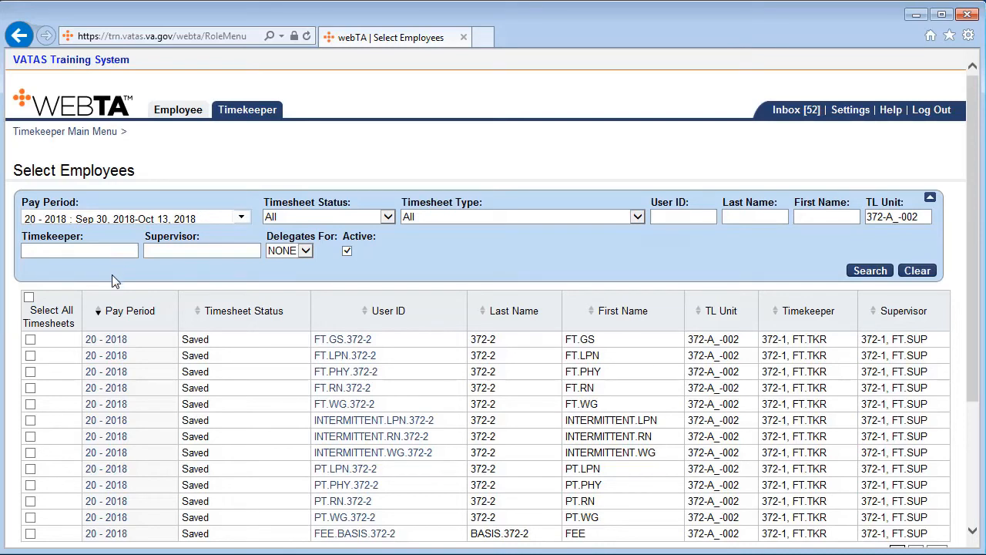
click(104, 387)
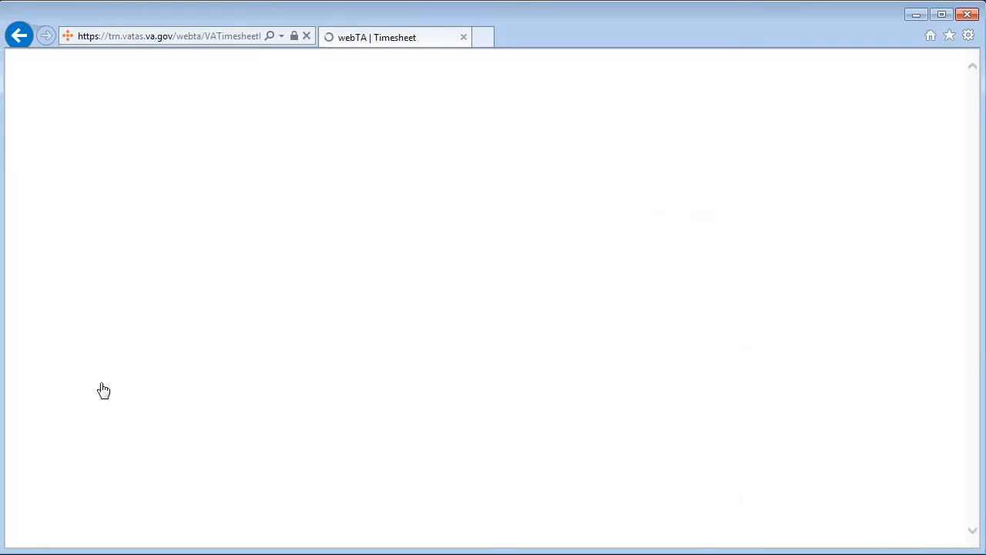
scroll(120, 389, down, 1)
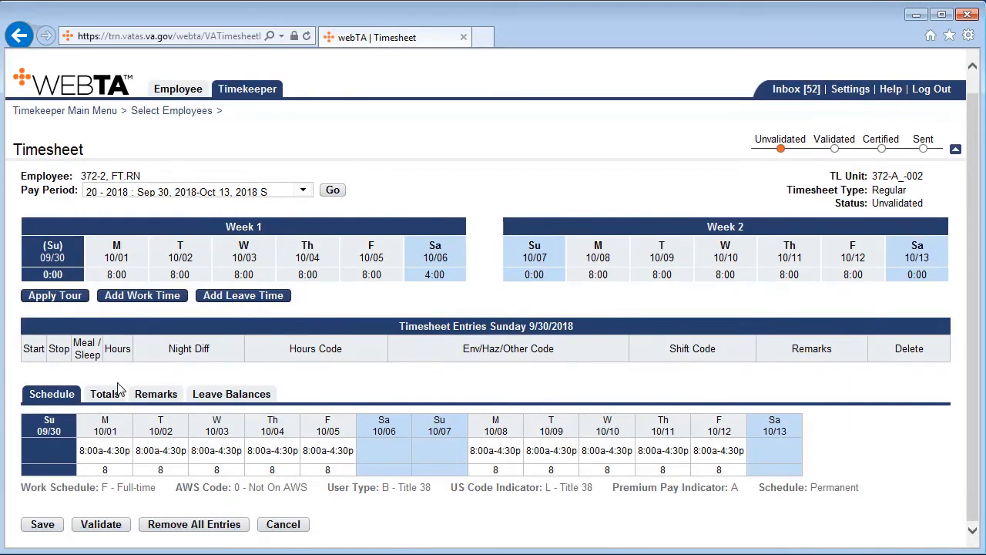
click(112, 527)
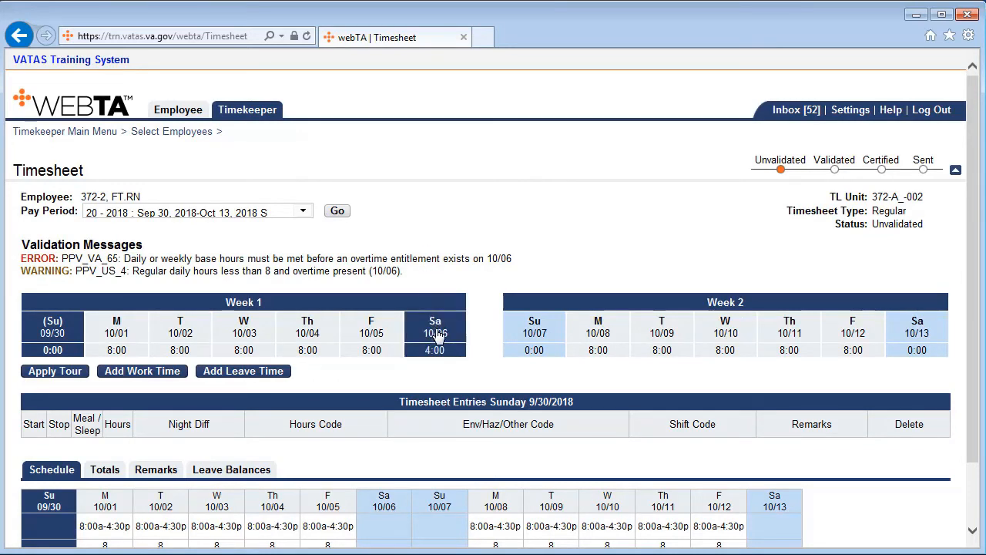
click(445, 356)
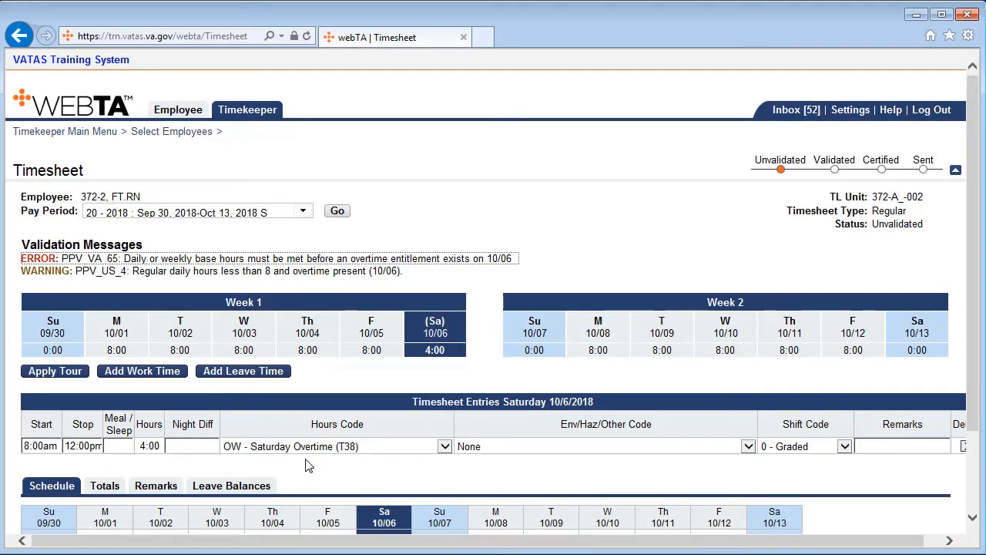
click(117, 339)
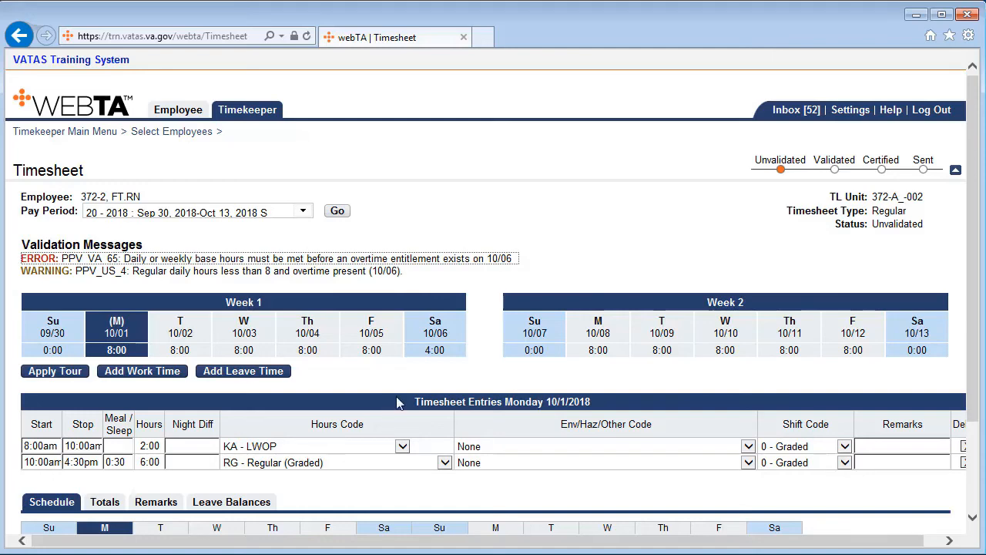
click(441, 333)
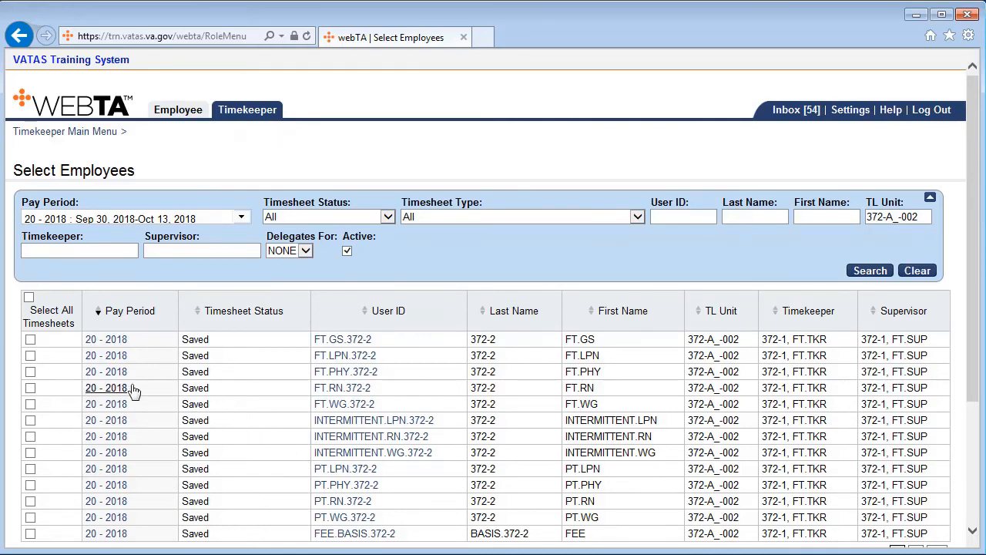
Reopen the fourth listed employee's 20 - 2018 timesheet at Saturday 10/06, validate it, and check the Monday 10/01 entries.
click(107, 389)
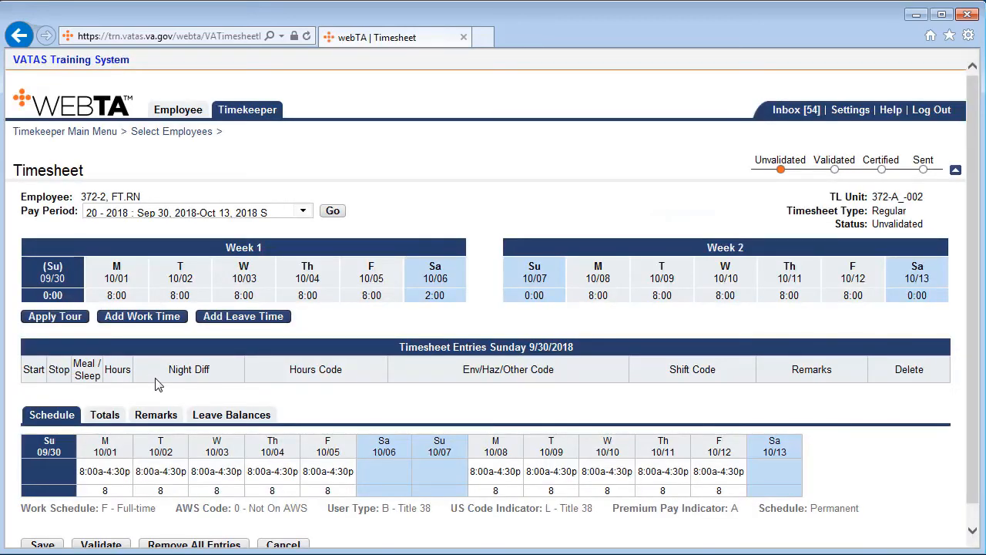
click(437, 296)
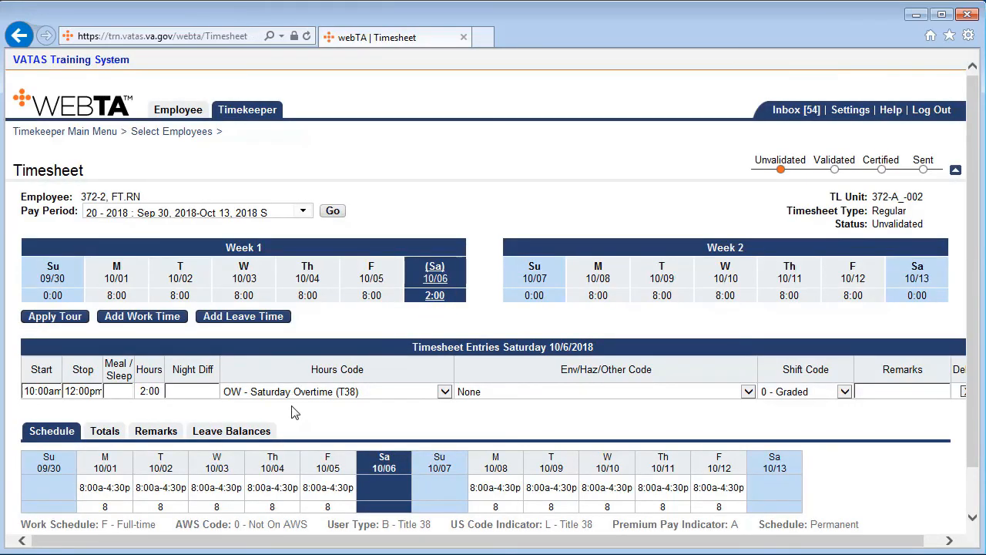
scroll(291, 412, down, 1)
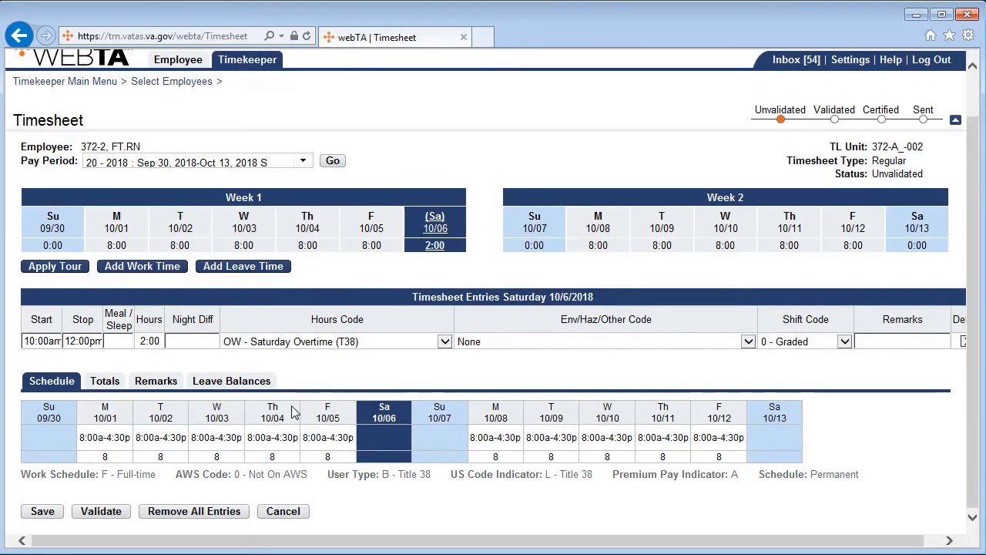
click(116, 514)
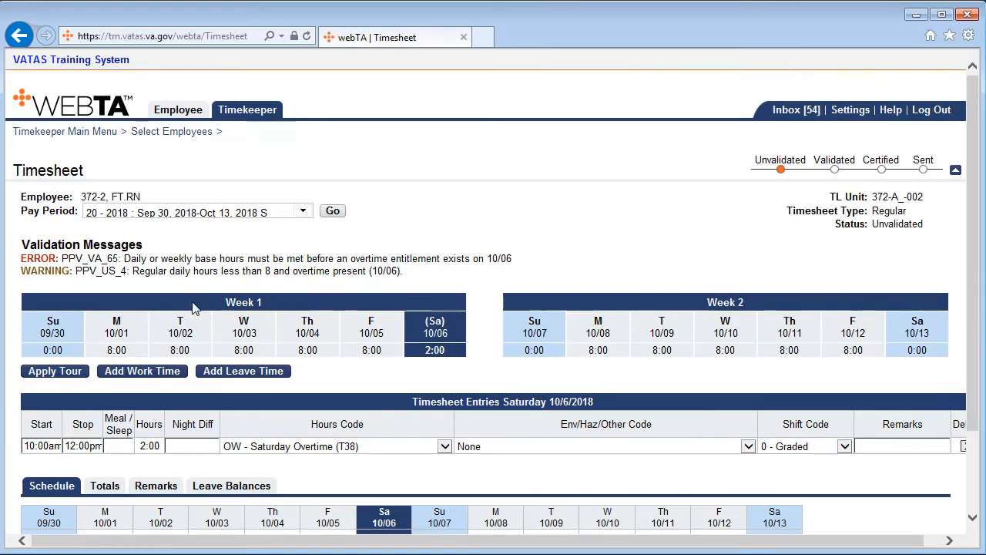
click(126, 332)
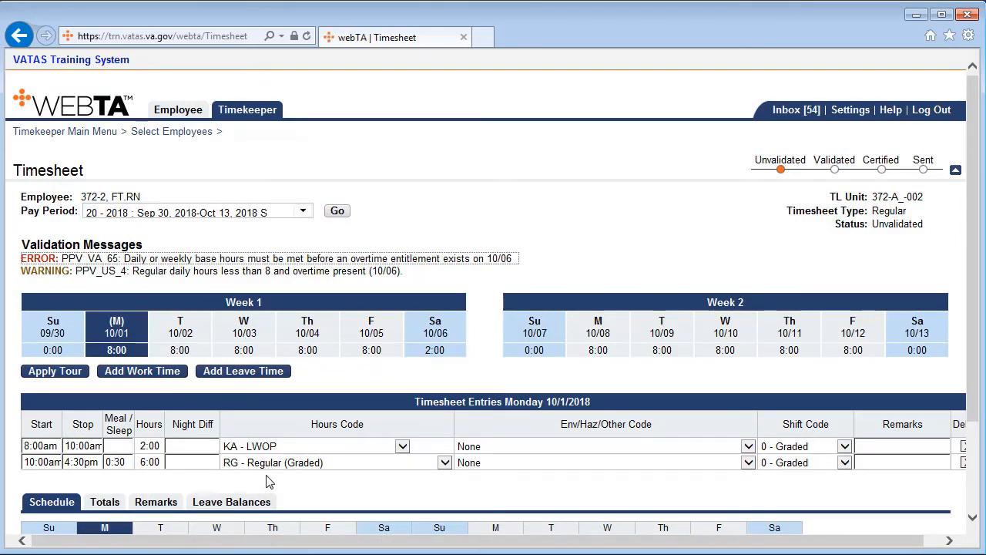
Add a work entry from 8:00am to 10:00am on Saturday 10/06.
click(447, 342)
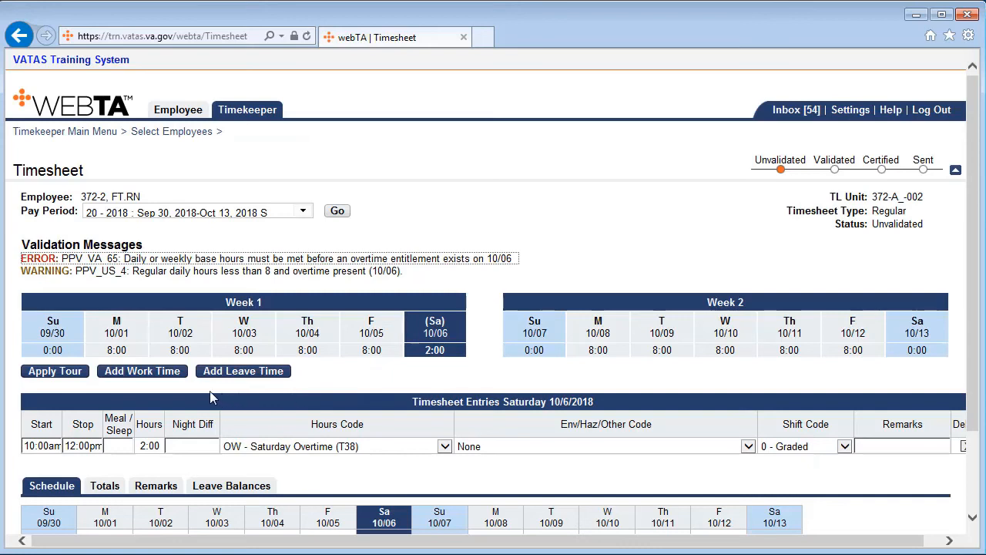
click(163, 377)
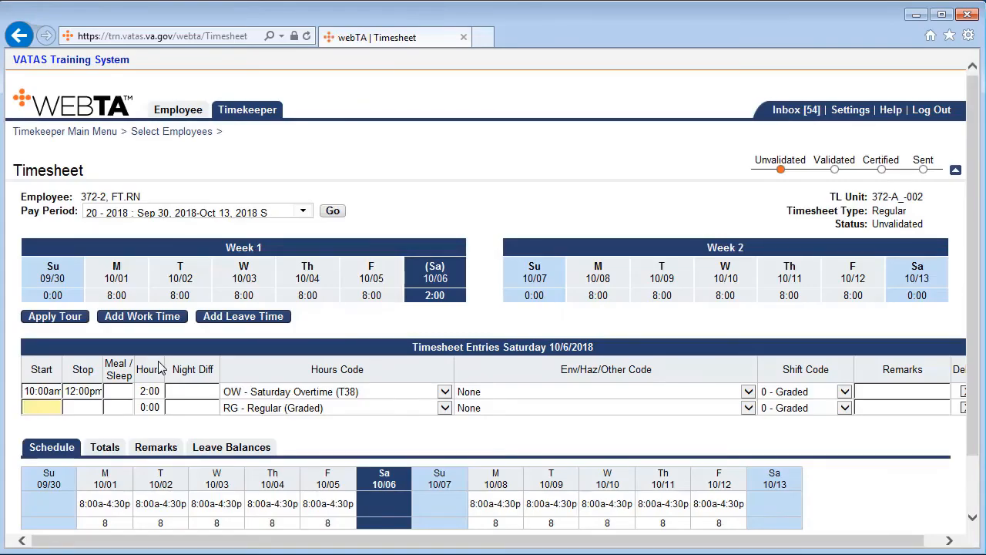
text(8a)
key(Tab)
text(10a)
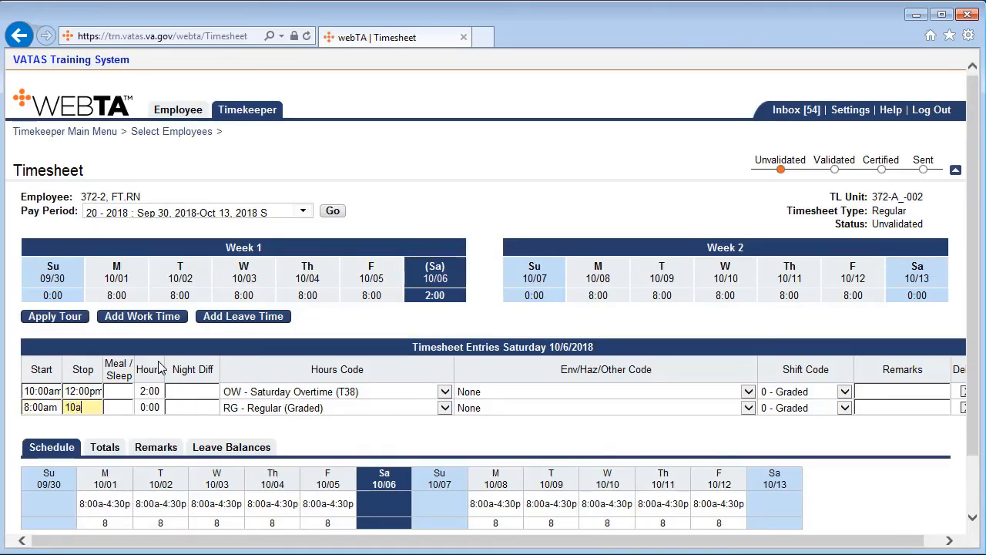
key(Tab)
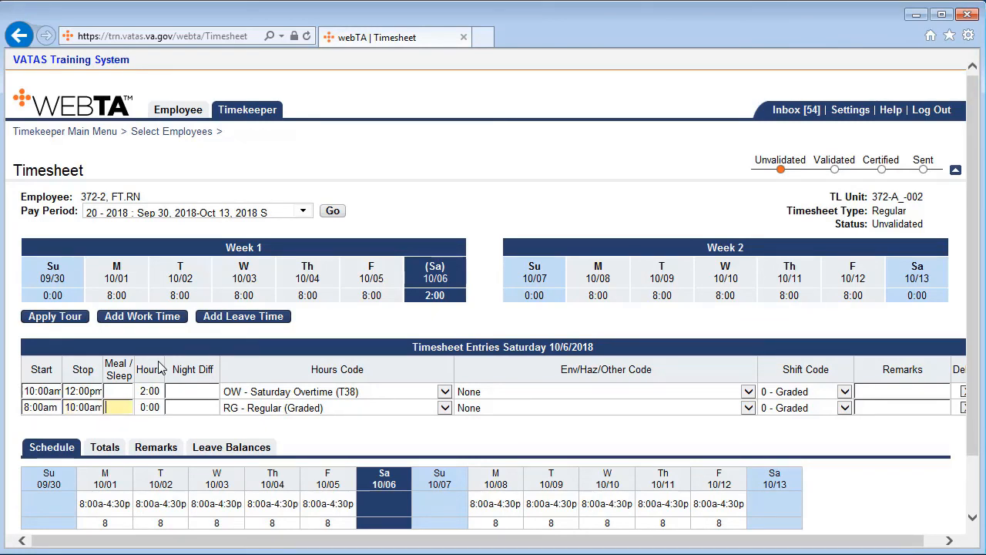
Code the Saturday 8:00am to 10:00am entry as OW - Saturday Time Paid at Regular Rate (T38), validate the timesheet, and check its status.
click(444, 409)
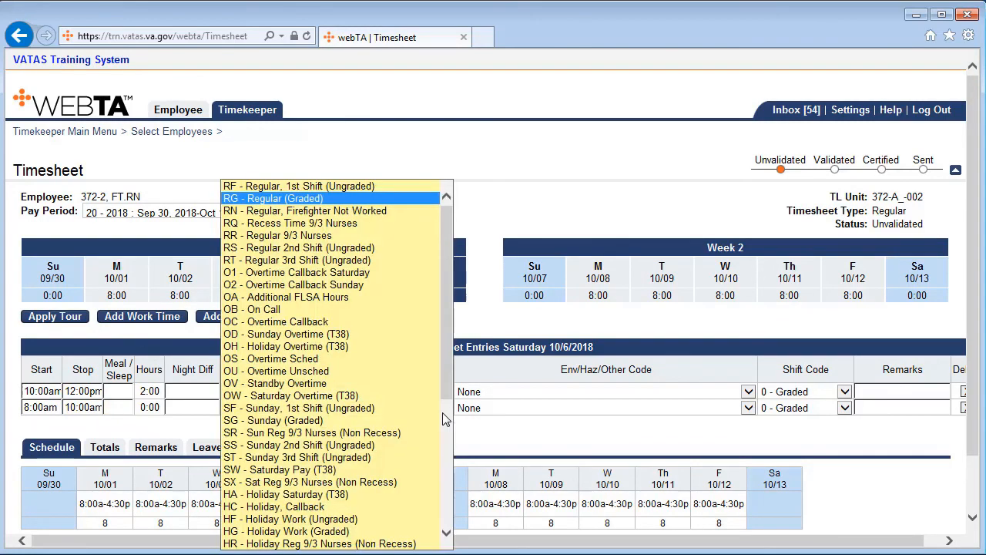
scroll(445, 417, down, 4)
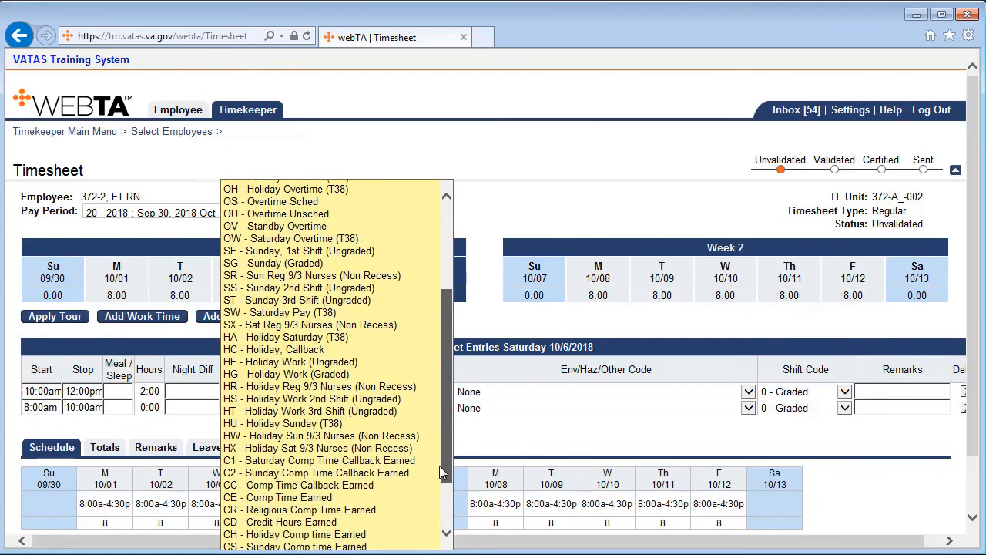
scroll(441, 469, down, 2)
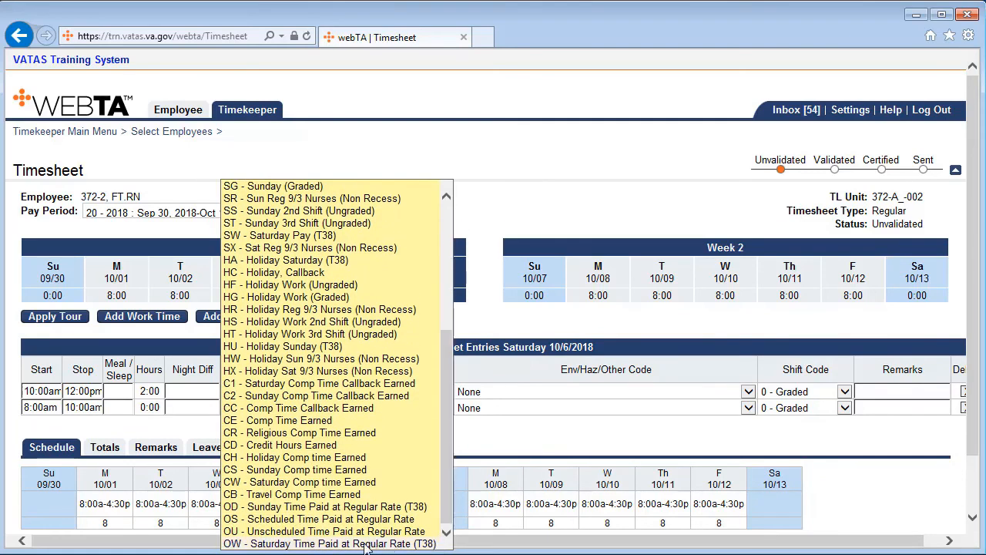
click(324, 543)
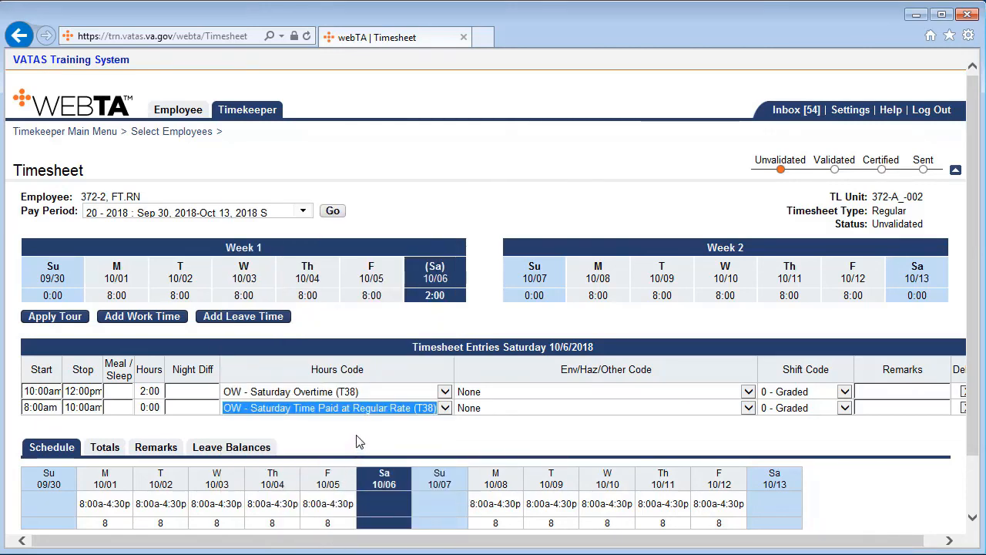
scroll(357, 444, down, 2)
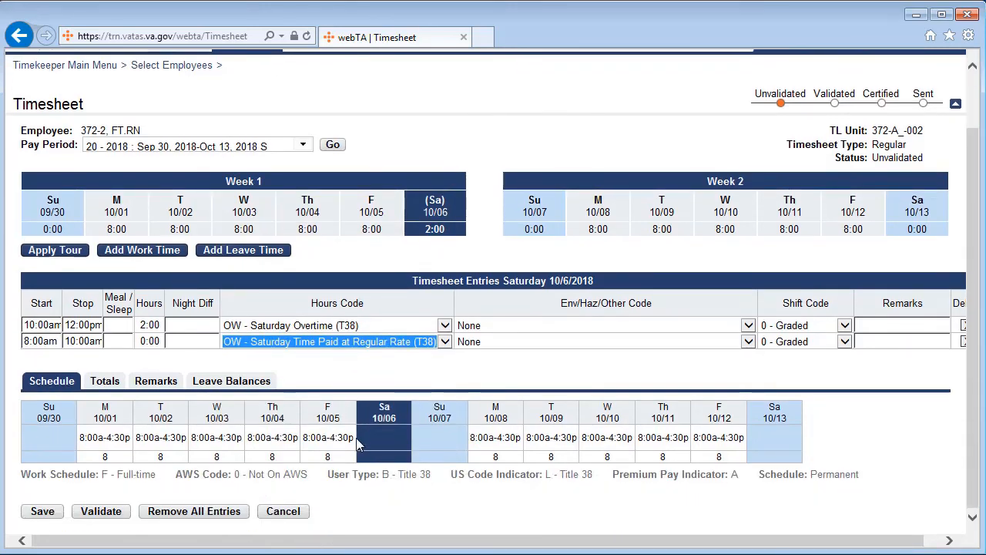
click(116, 513)
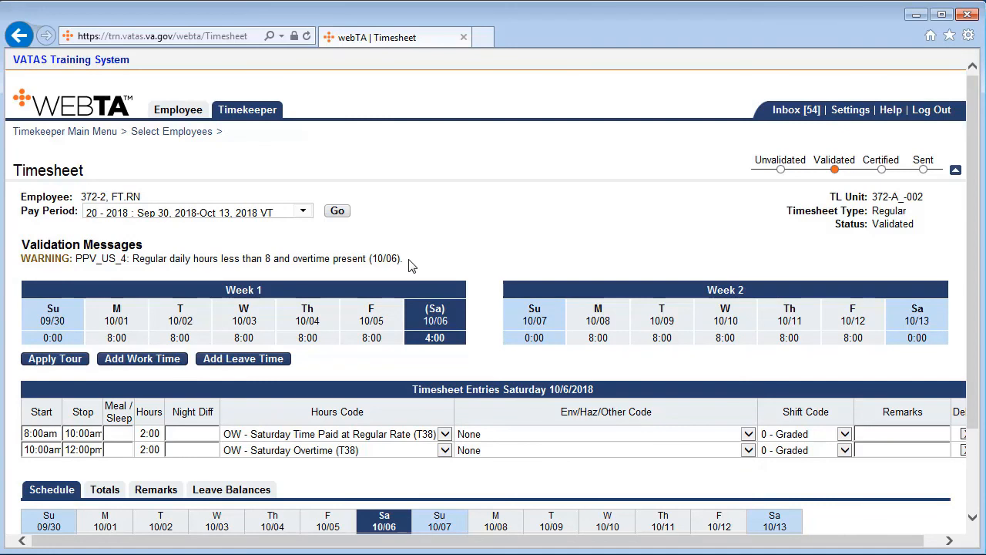
double_click(823, 160)
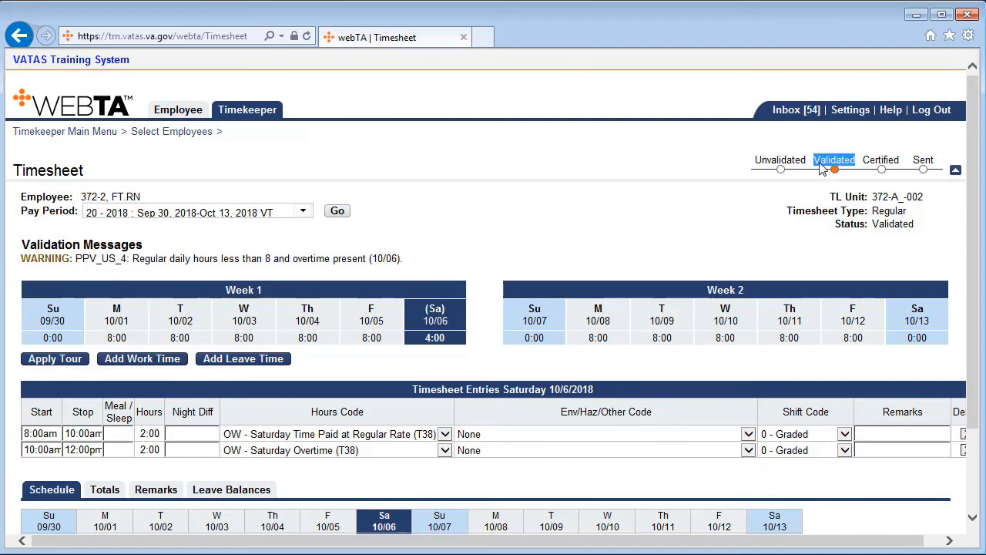